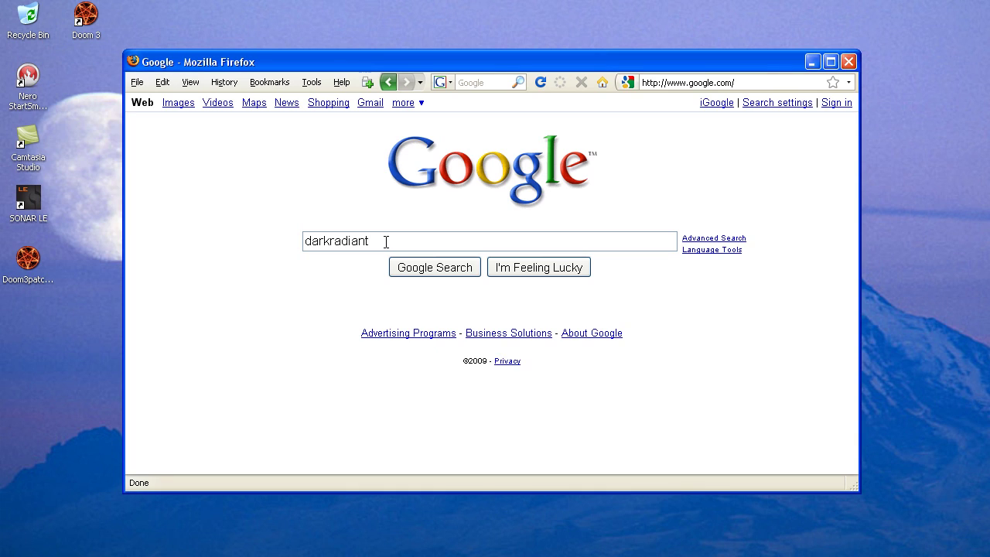
Search Google for darkradiant and open the darkradiant.sourceforge.net project site
key(Return)
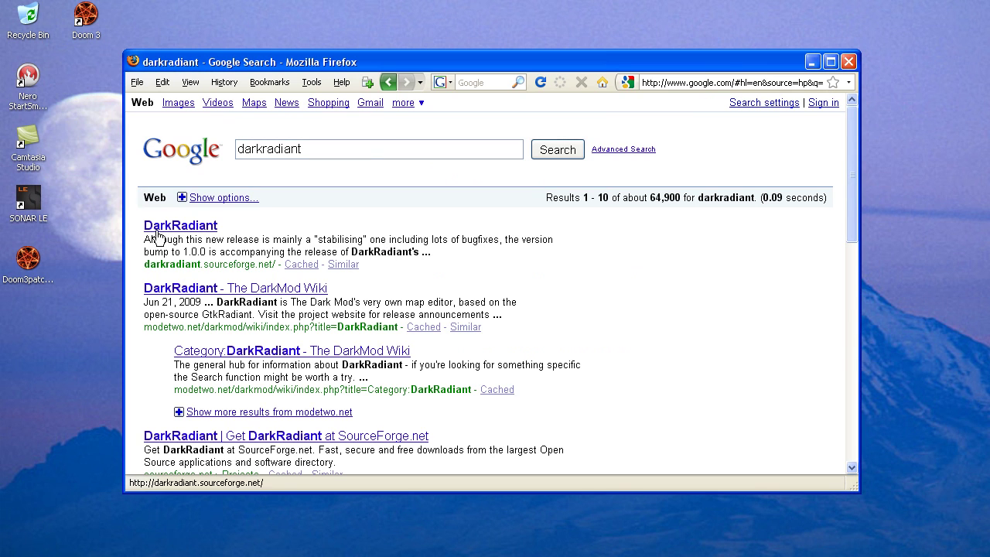
click(175, 226)
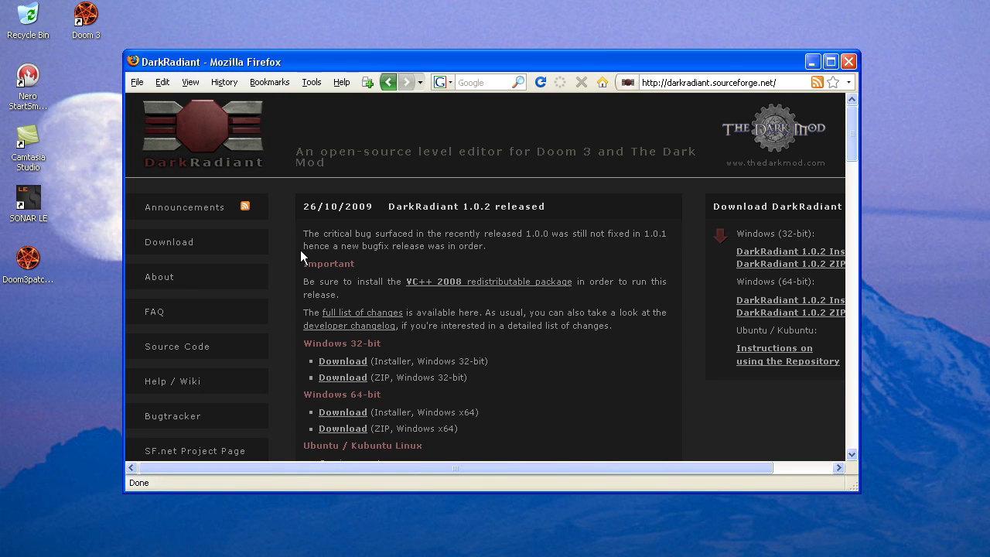
Enlarge the Firefox window and scroll through the DarkRadiant 1.0.2 release notes and downloads
drag(856, 487, 924, 520)
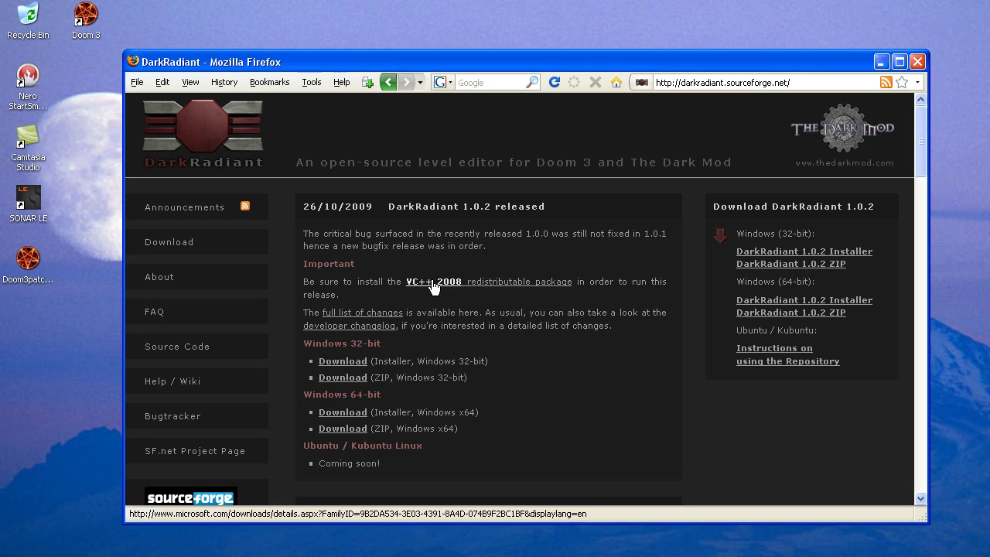
scroll(387, 282, down, 1)
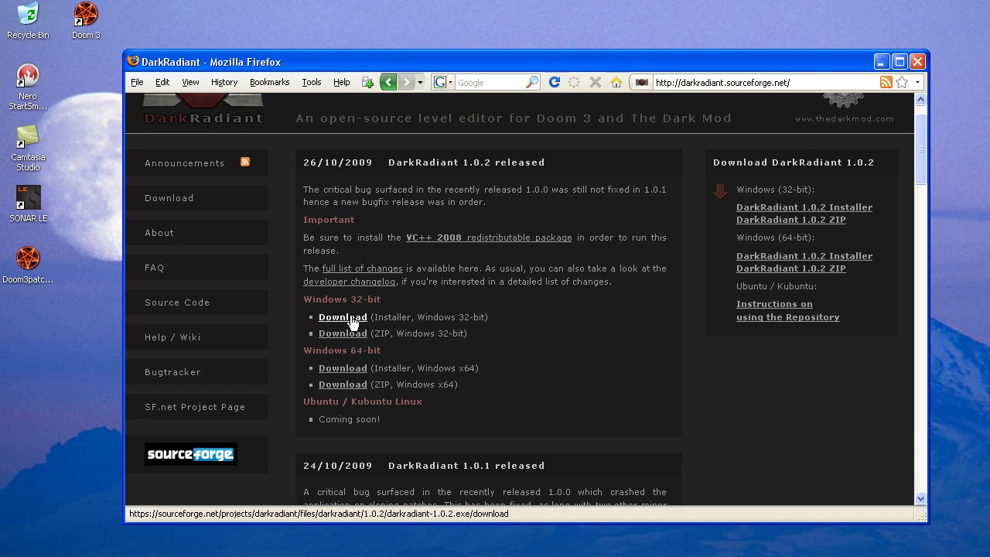
scroll(465, 272, up, 1)
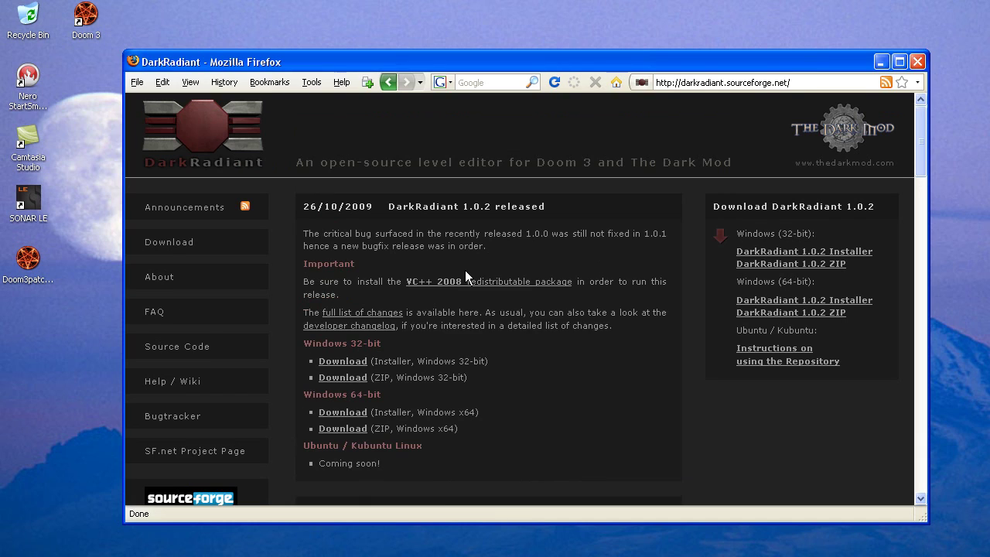
Go back to Google and search for Shadowdark instead of darkradiant
click(389, 82)
drag(343, 150, 167, 144)
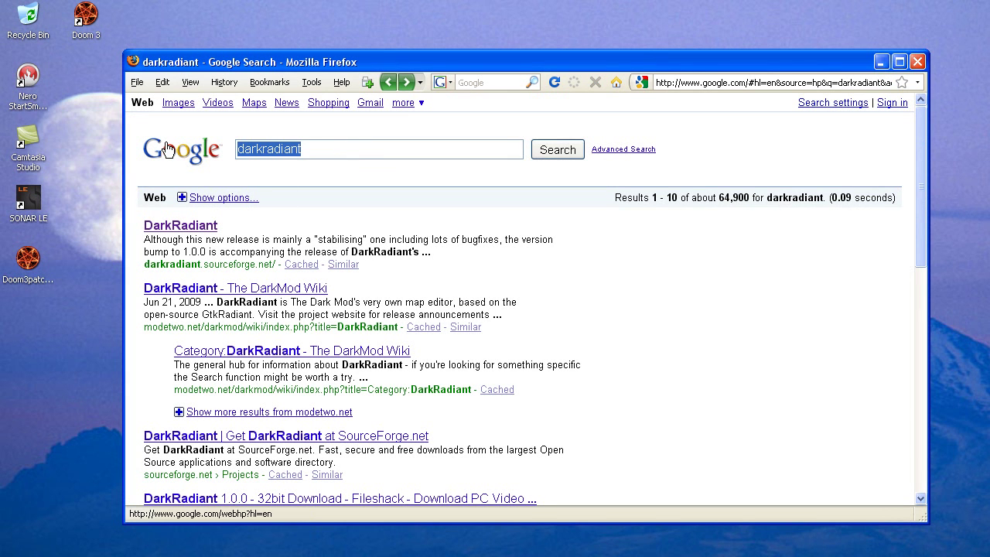
text(Shadowdark)
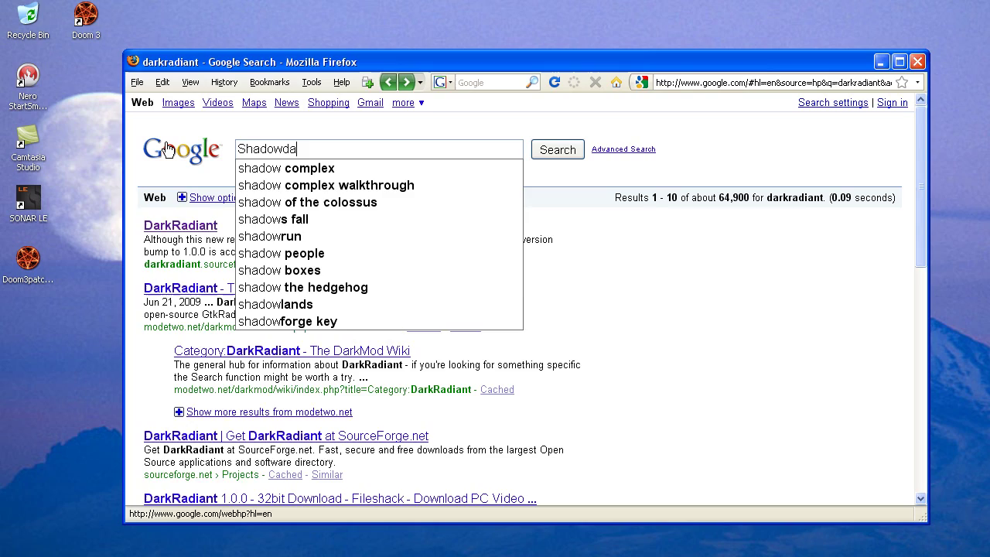
key(Return)
Open the Shadowdark Keep site and its Dark Mod Downloads page
click(215, 226)
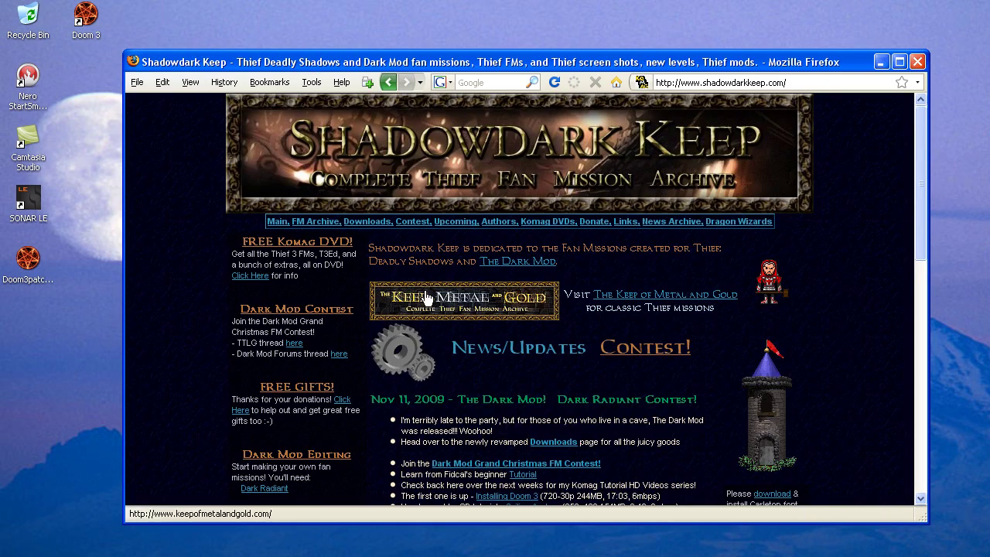
scroll(438, 260, down, 5)
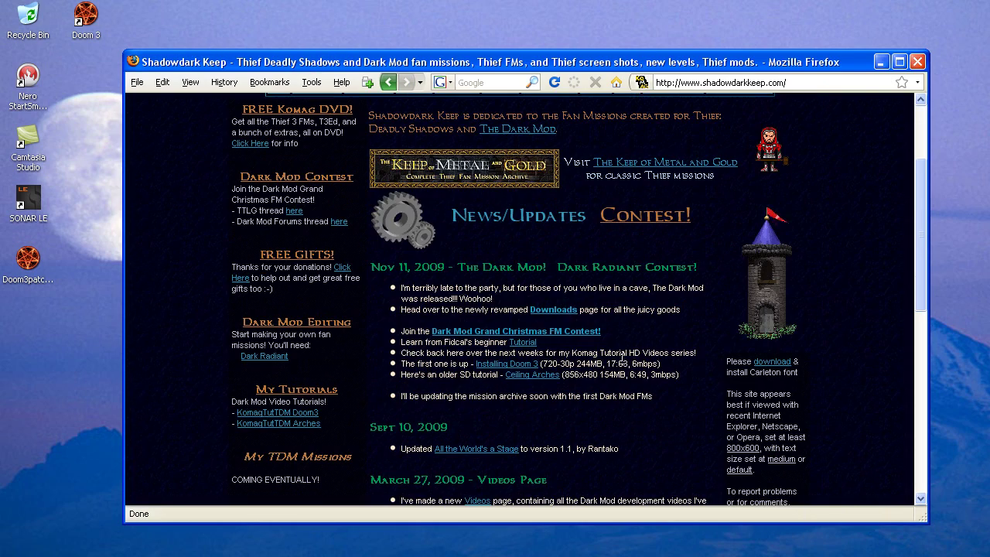
click(555, 310)
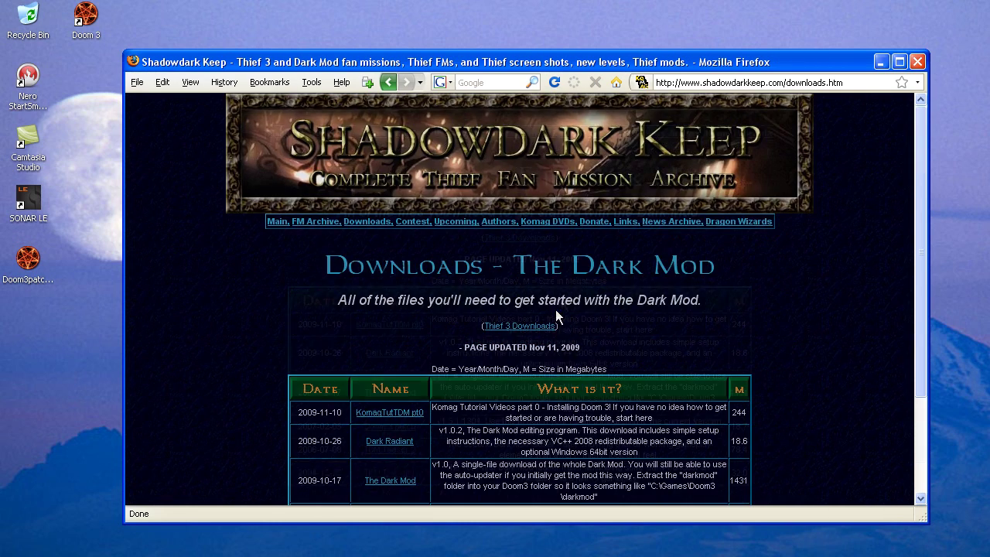
scroll(560, 300, down, 1)
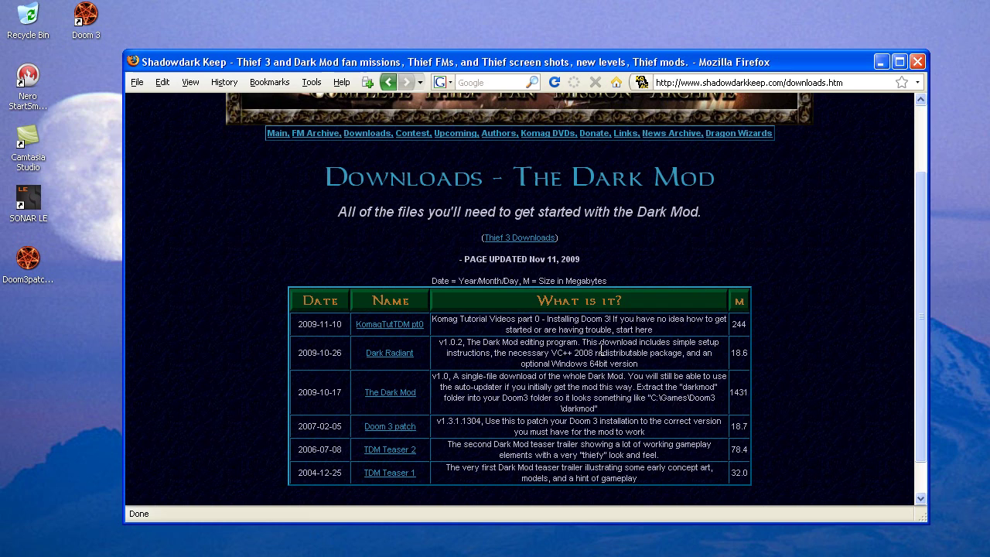
Save the Dark Radiant 1.0.2 zip (18.6 MB) to the desktop and shift Firefox right
click(400, 354)
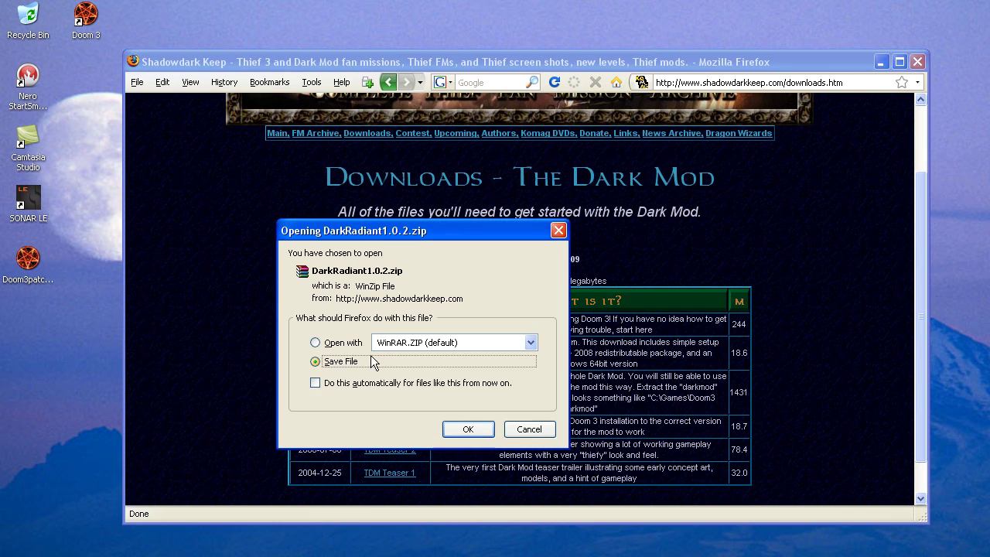
click(465, 430)
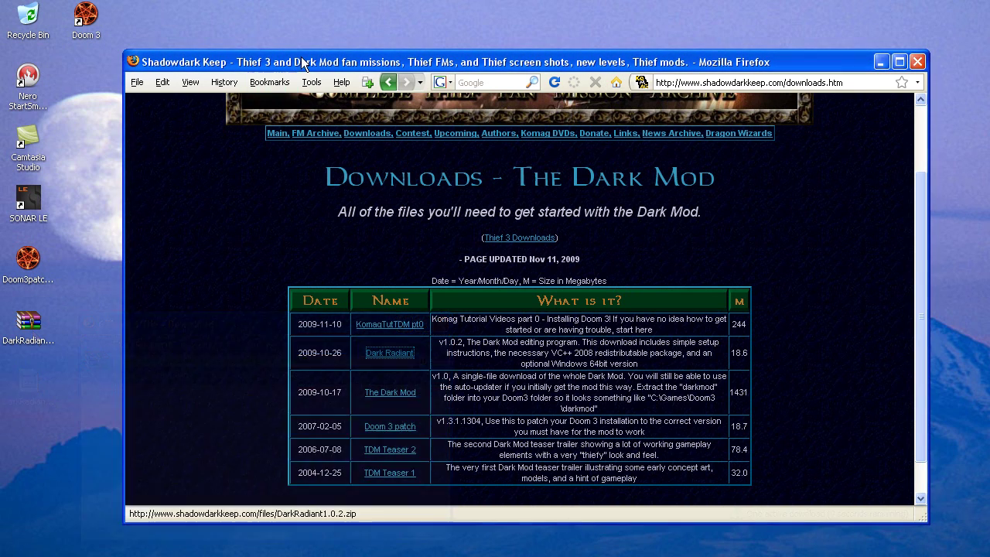
drag(304, 62, 345, 61)
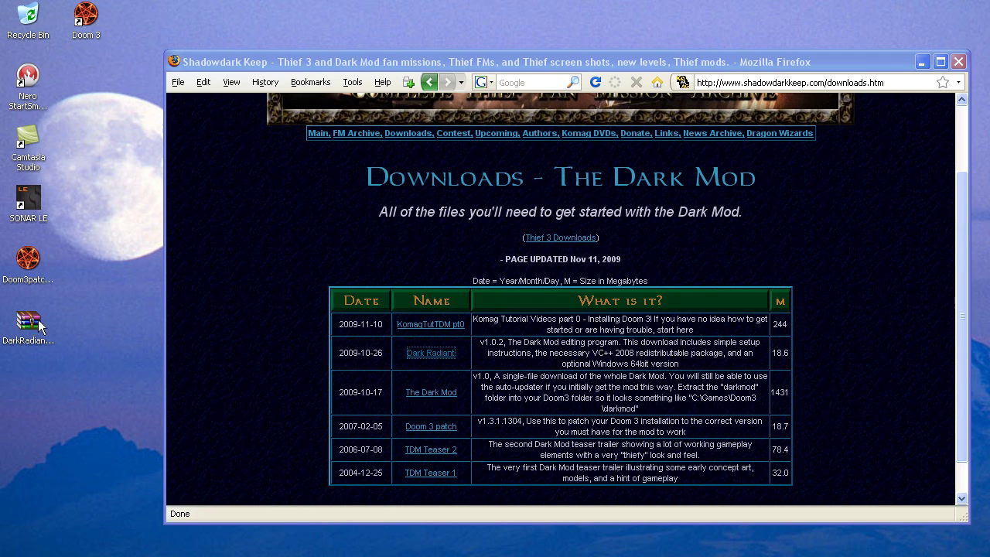
Extract the DarkRadiant archive onto the desktop with WinRAR and move the extracted files up
right_drag(95, 339, 94, 341)
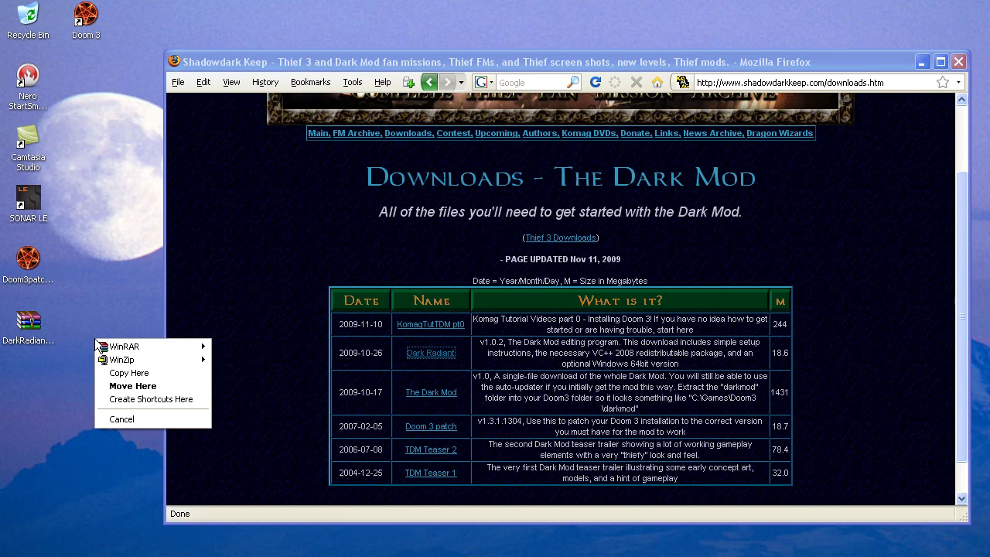
mouse_move(132, 347)
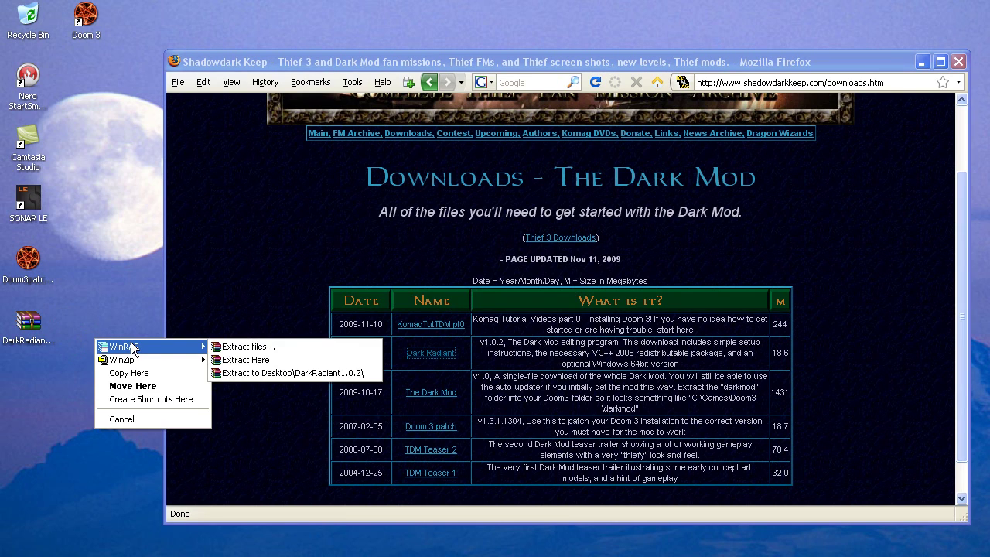
click(266, 359)
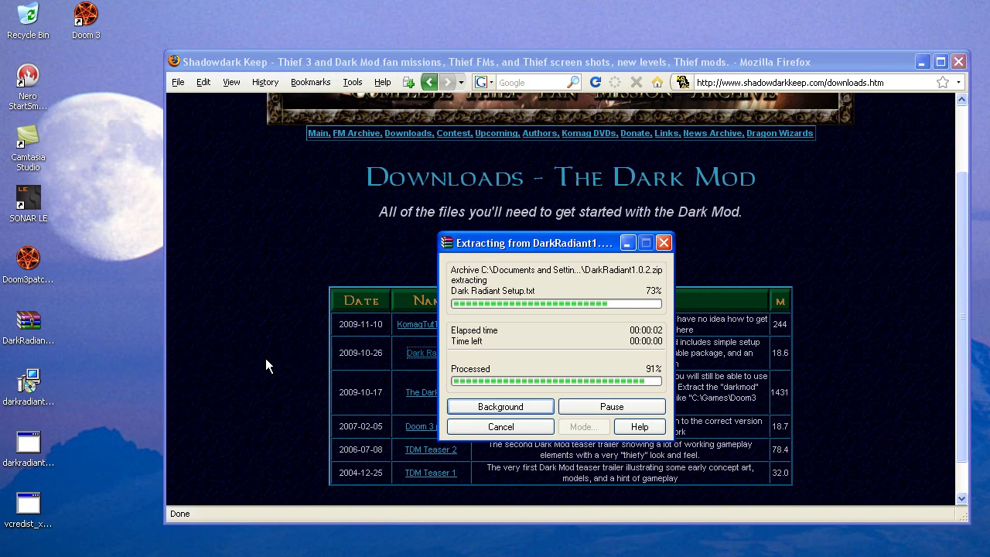
click(31, 511)
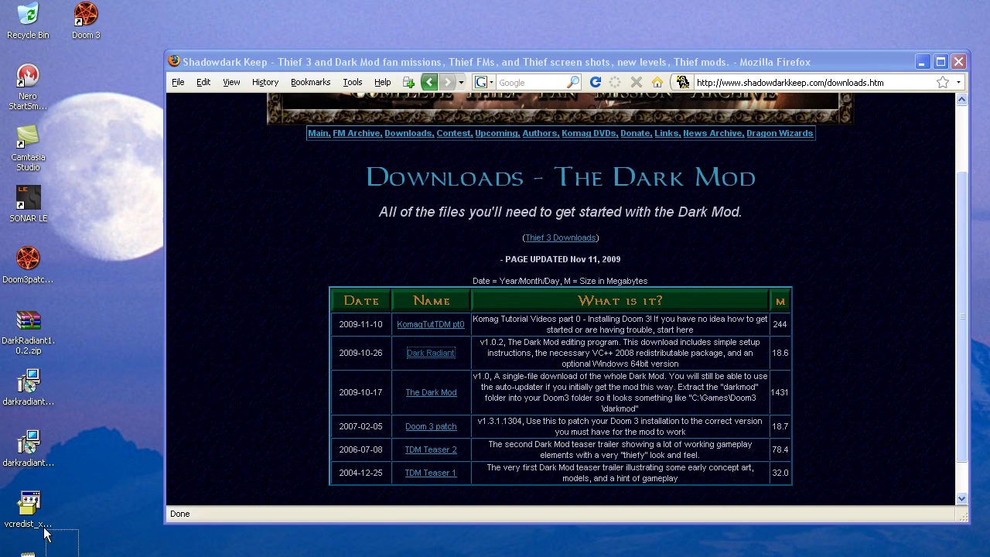
drag(31, 510, 85, 93)
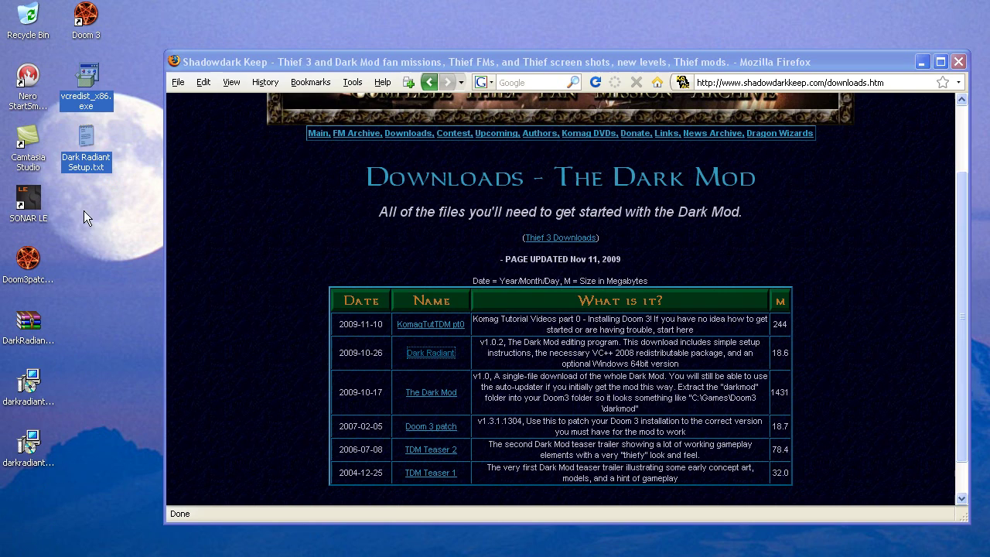
drag(81, 476, 105, 199)
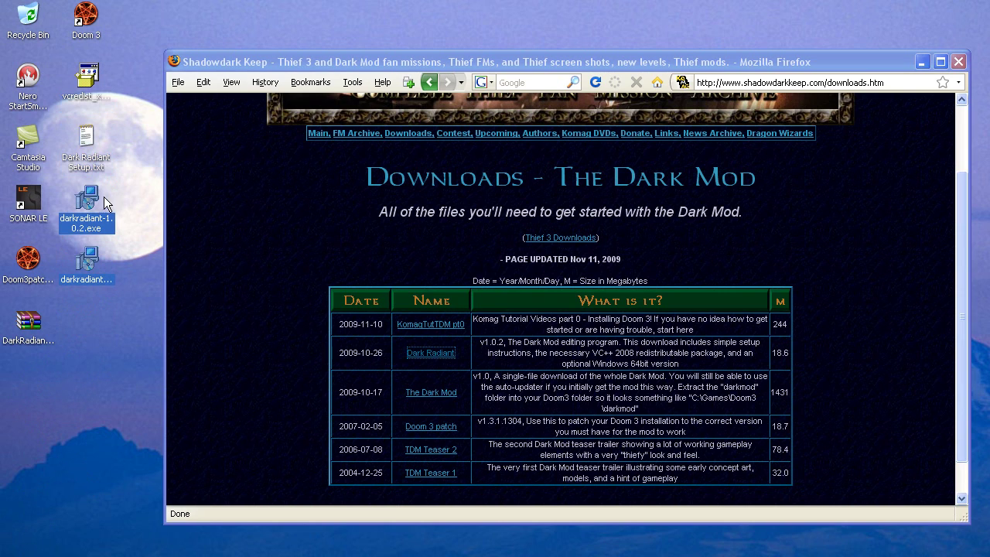
Delete the unneeded 64-bit darkradiant installer
click(86, 261)
mouse_move(89, 294)
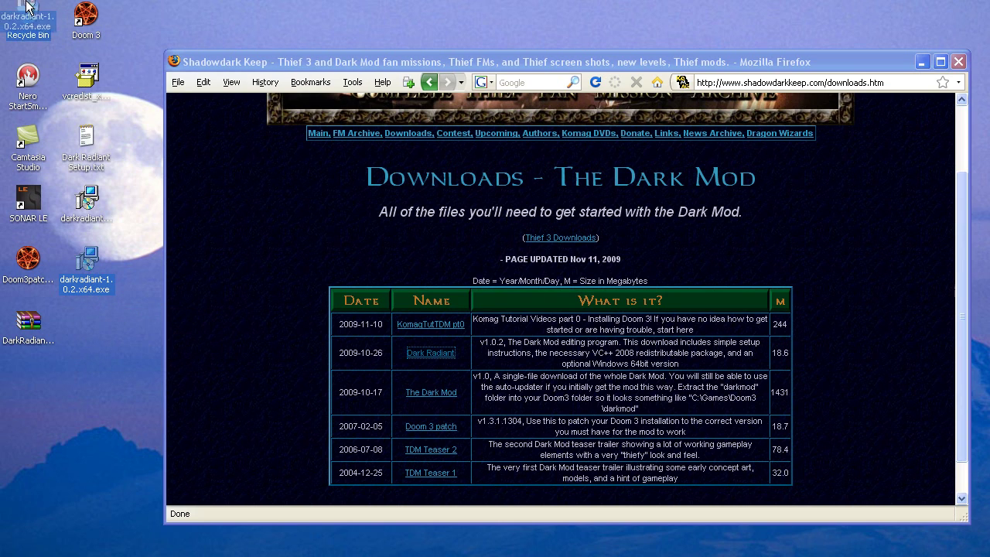
drag(30, 14, 30, 17)
Check vcredist_x86.exe and the installer, then open Dark Radiant Setup.txt in Notepad
click(87, 82)
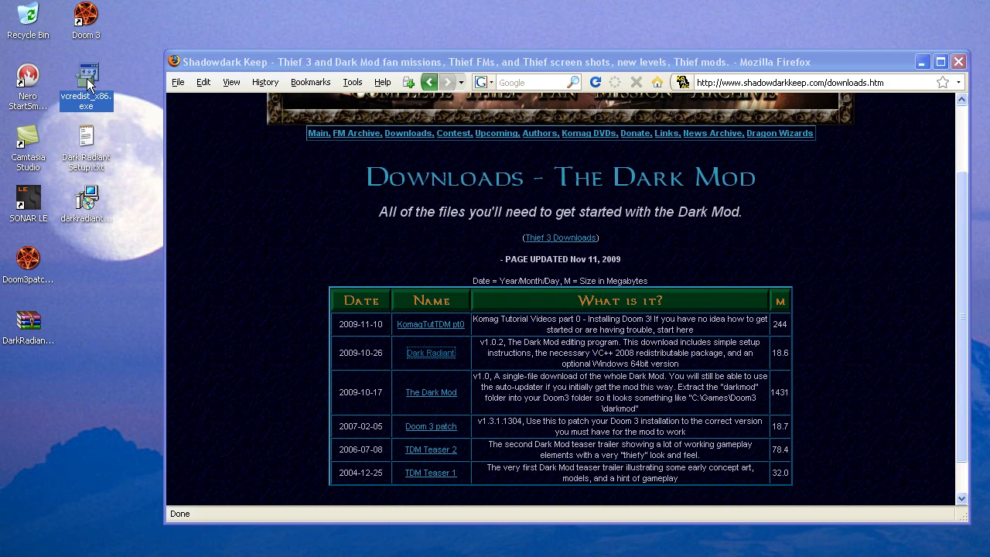
mouse_move(90, 96)
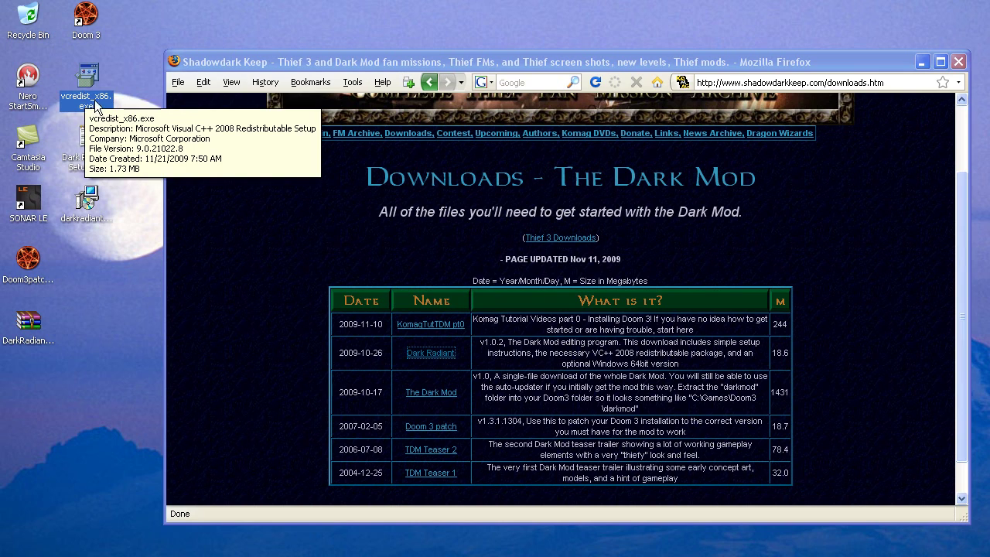
click(87, 142)
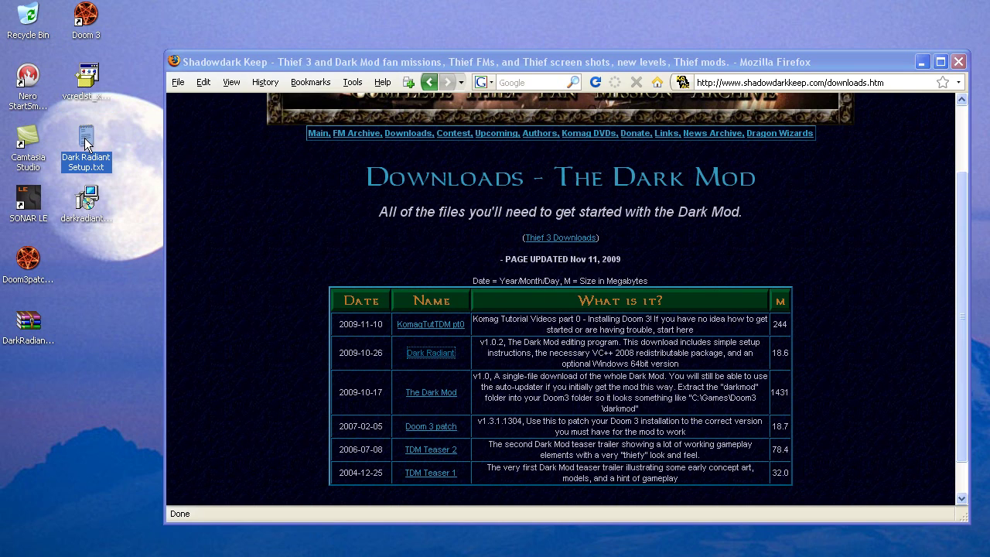
click(91, 198)
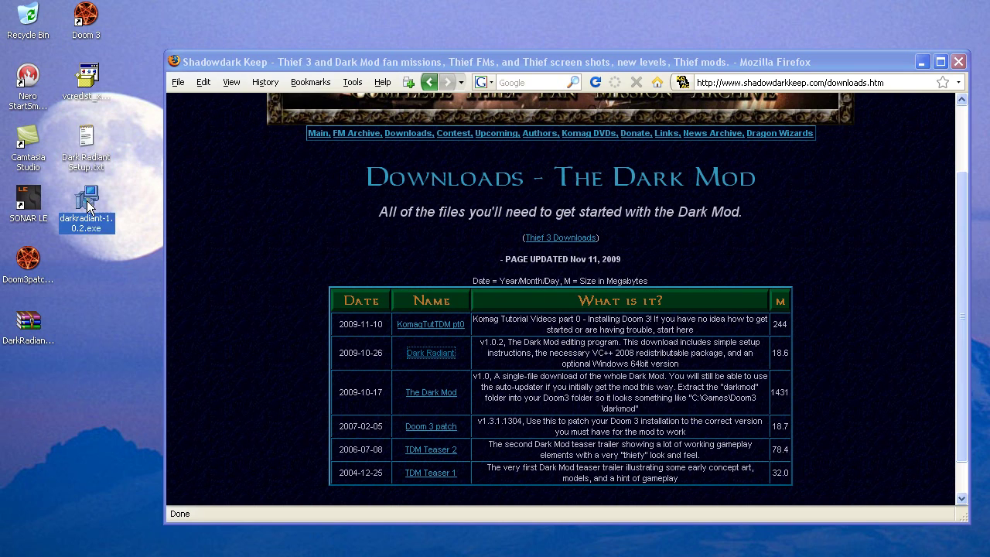
double_click(86, 137)
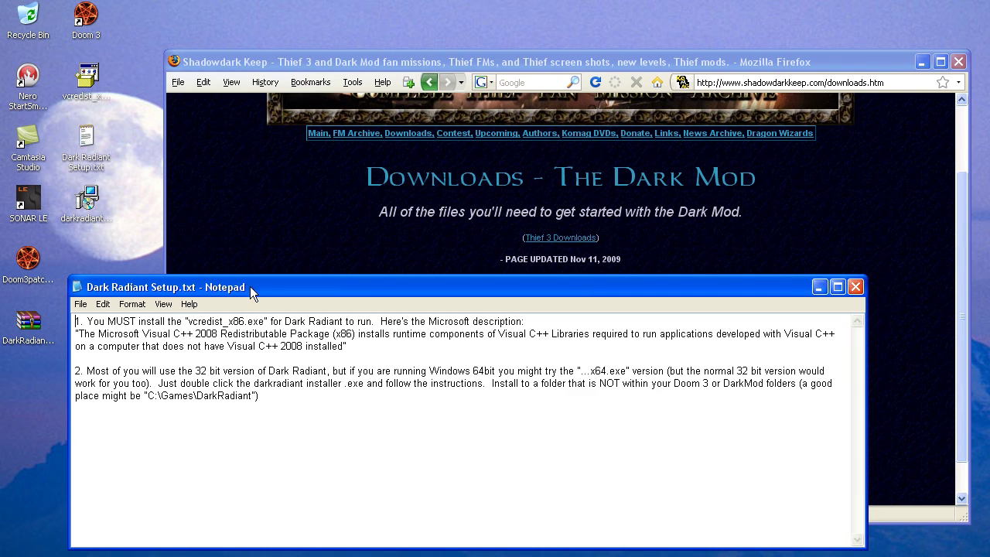
Read the DarkRadiant setup notes in Notepad, then close Notepad
drag(249, 286, 281, 285)
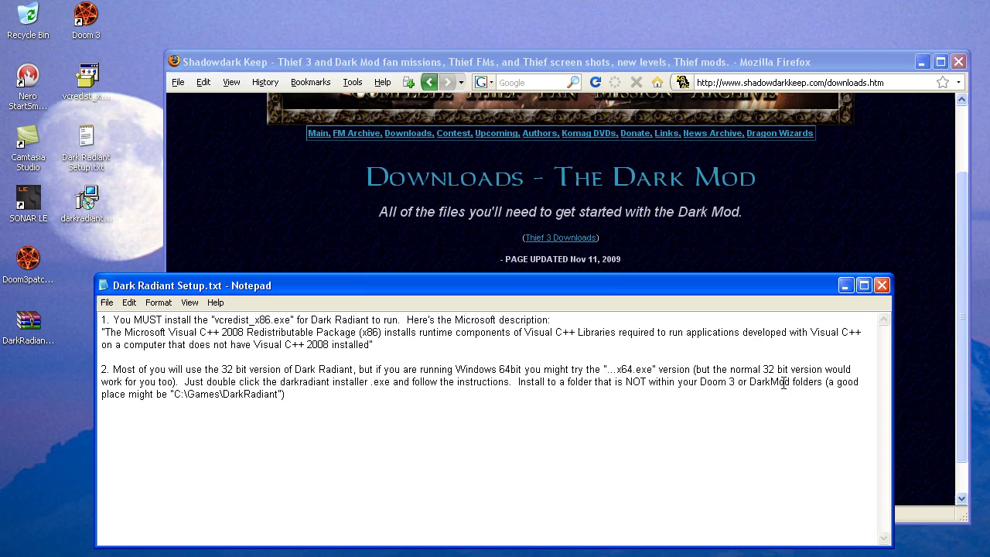
click(882, 288)
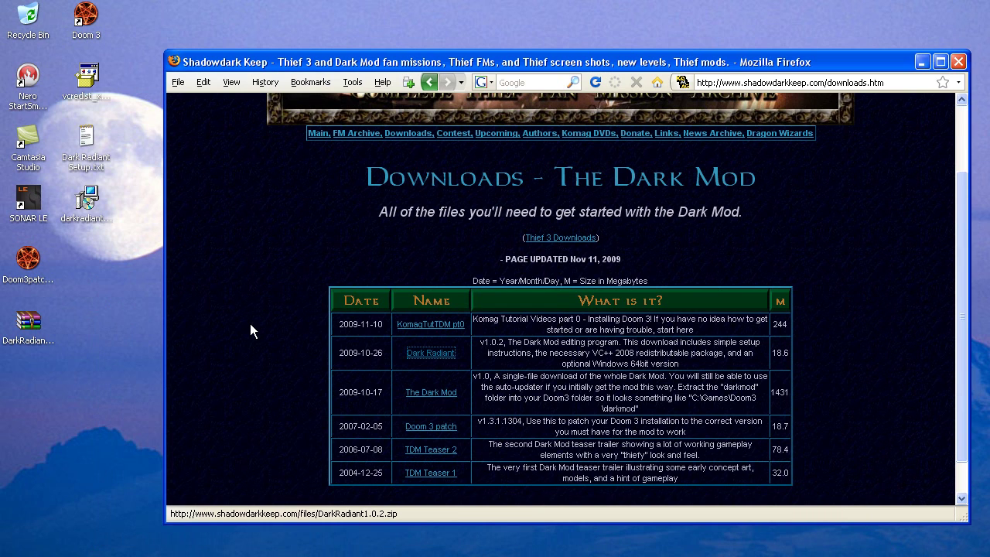
Select vcredist_x86.exe, then launch the darkradiant-1.0.2.exe installer
click(89, 85)
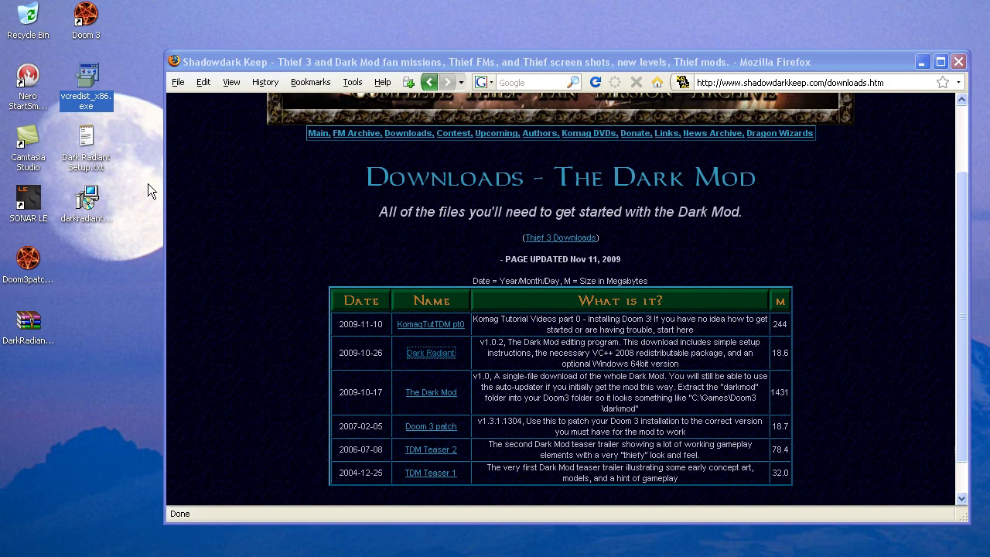
double_click(96, 202)
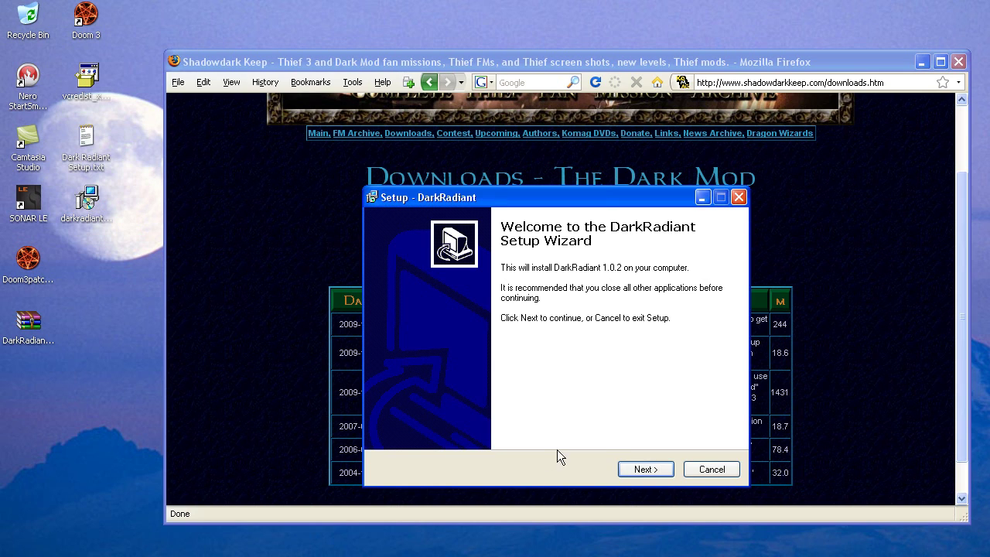
Set the DarkRadiant install destination to F:\Games\DarkRadiant
click(644, 469)
click(419, 324)
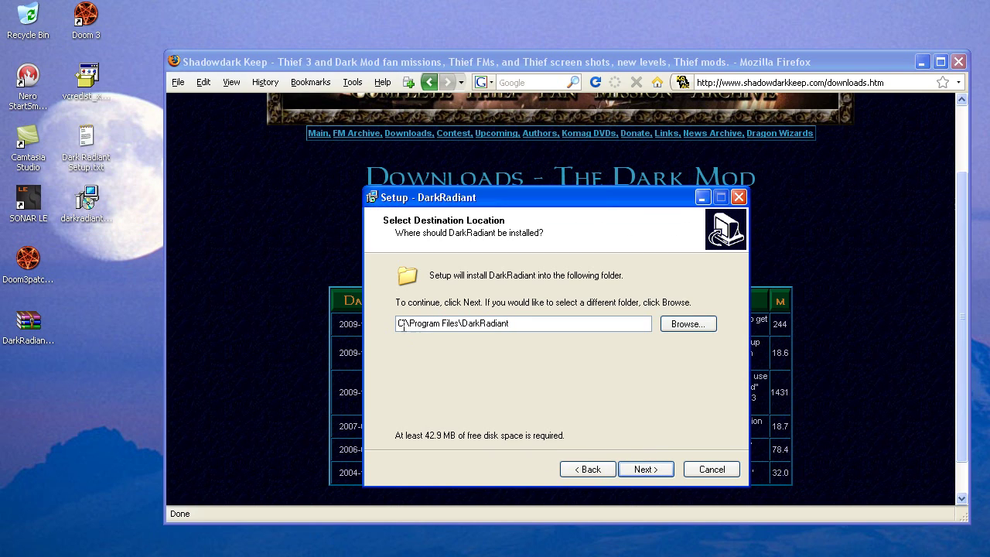
drag(409, 323, 387, 322)
text(Games)
text(F)
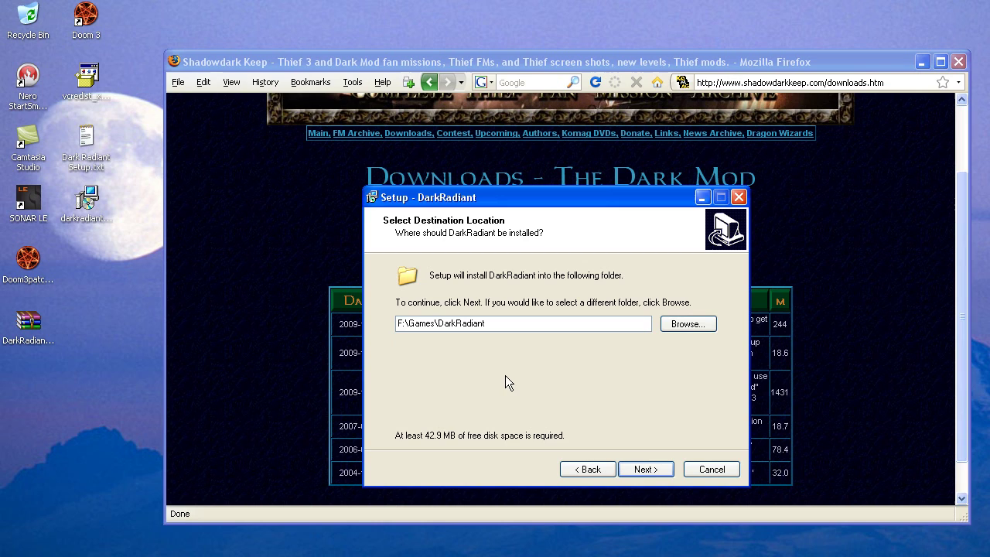
click(644, 470)
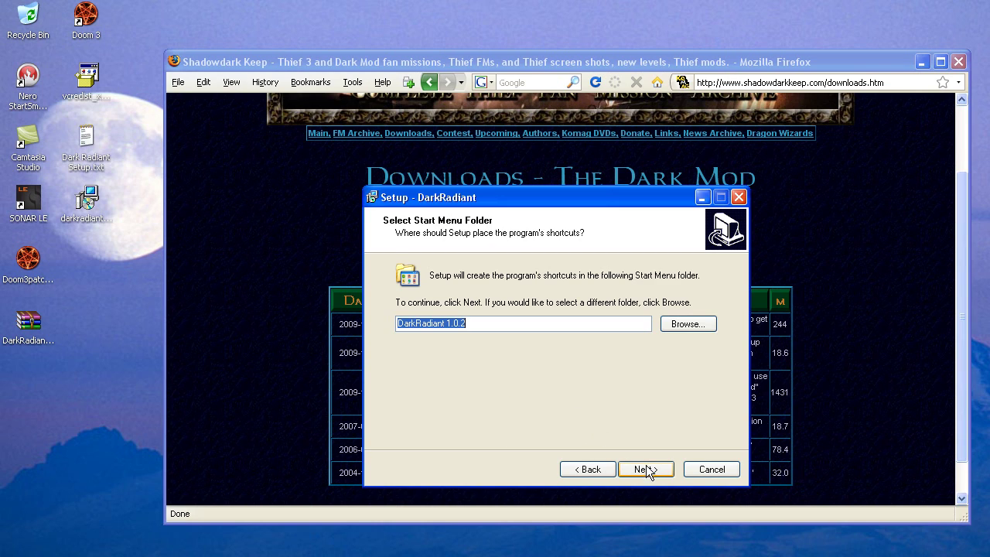
Prefix the Start Menu folder with 'Games\', recheck the install location, and continue
click(397, 321)
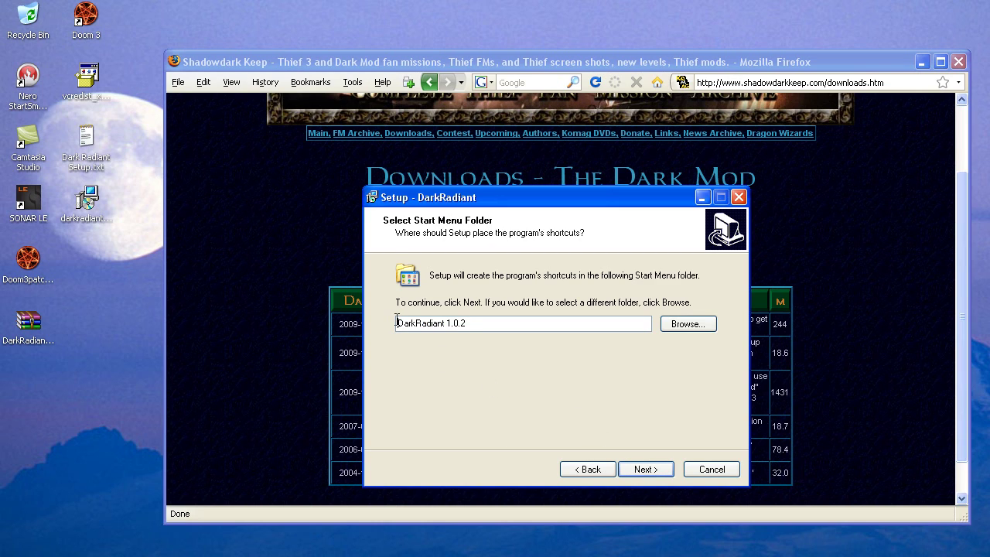
text(Games\)
click(587, 470)
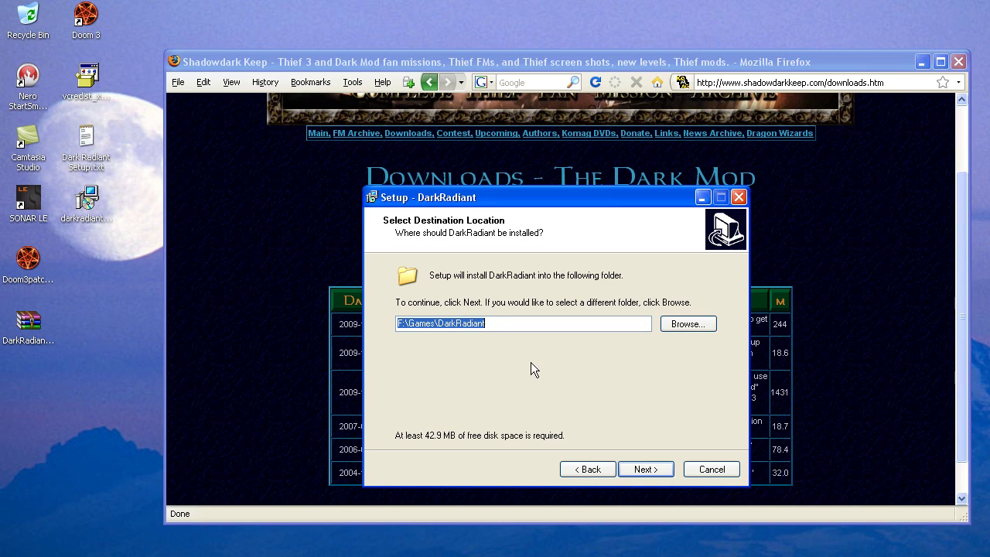
click(641, 469)
click(644, 469)
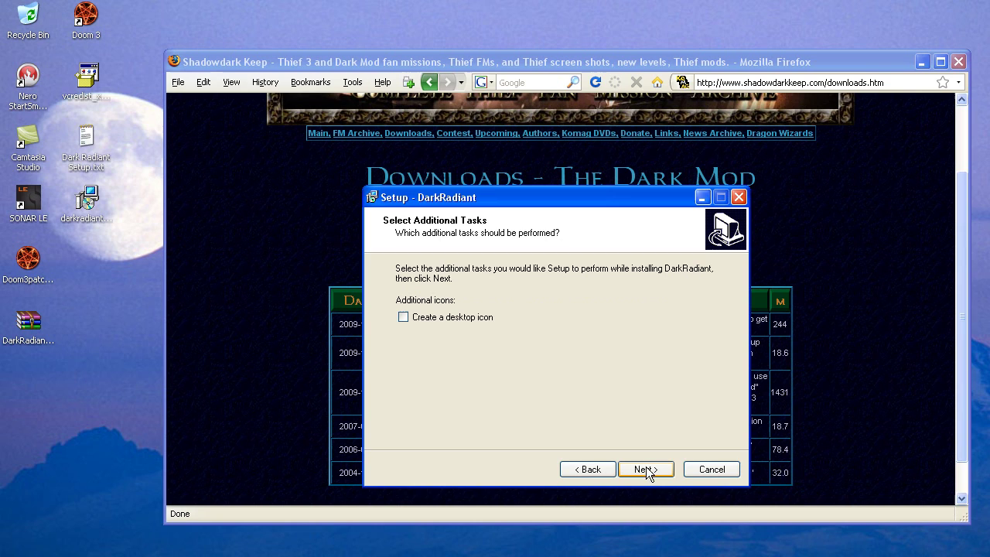
Enable the desktop icon, install DarkRadiant, and finish the wizard
click(403, 317)
click(640, 469)
click(641, 473)
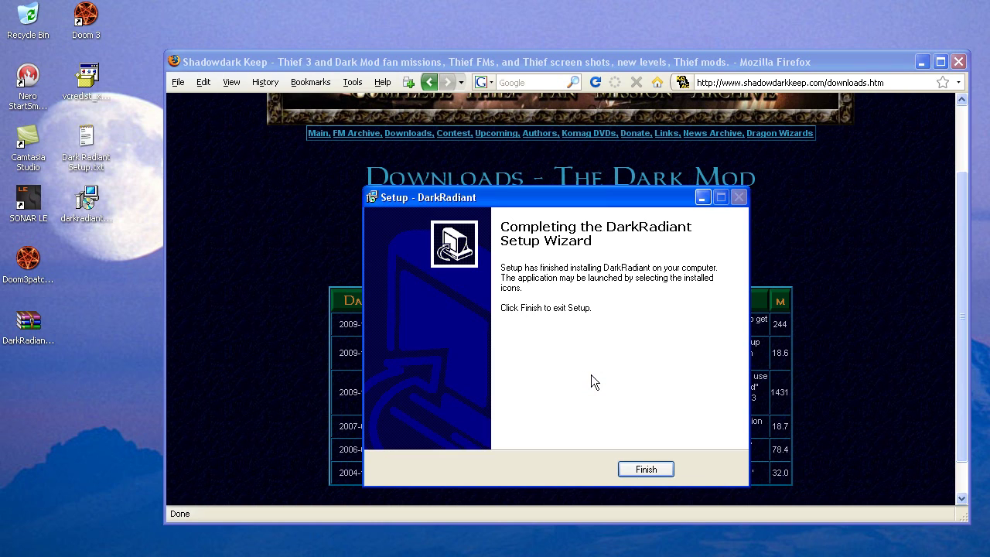
click(653, 467)
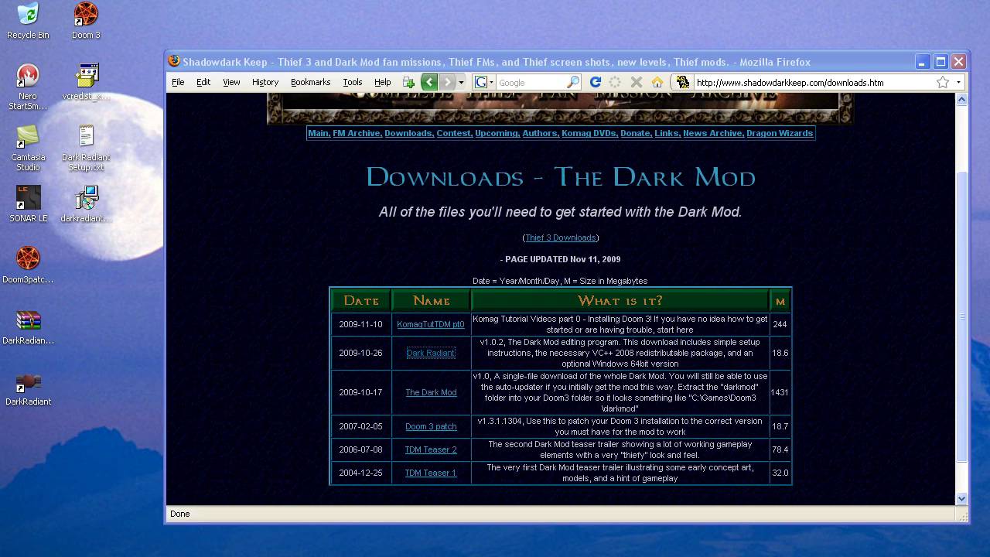
Browse from My Computer through C: and Documents and Settings into the Administrator folder
click(31, 556)
click(203, 416)
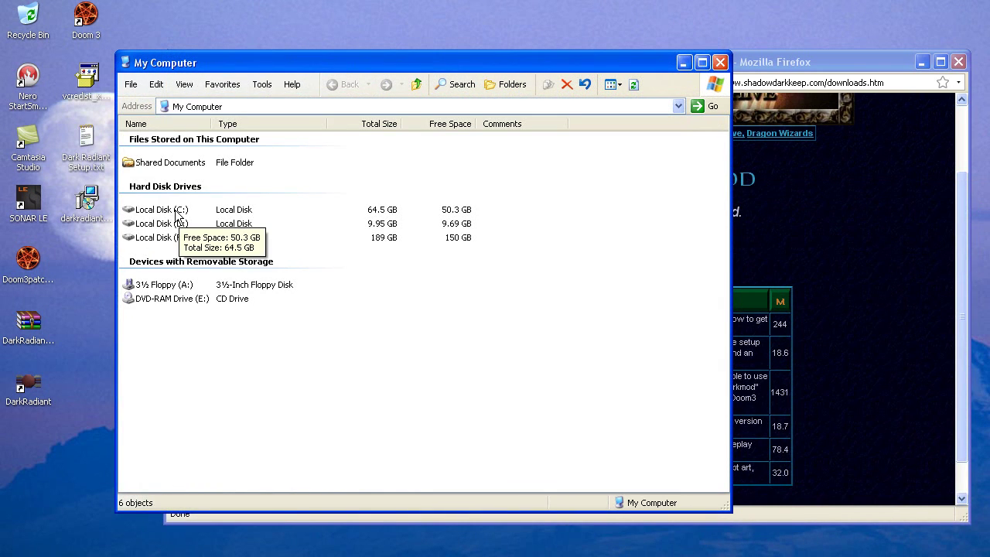
double_click(174, 212)
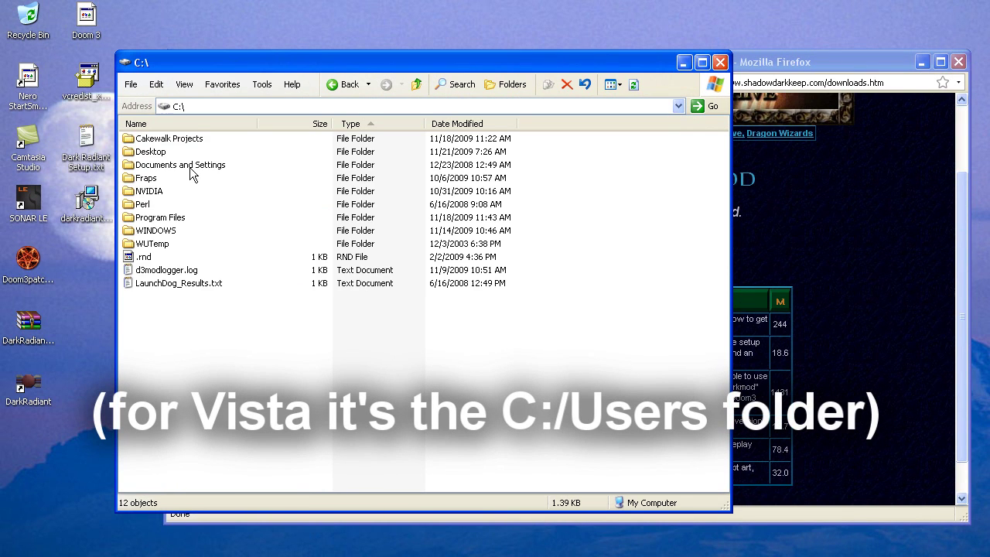
double_click(189, 167)
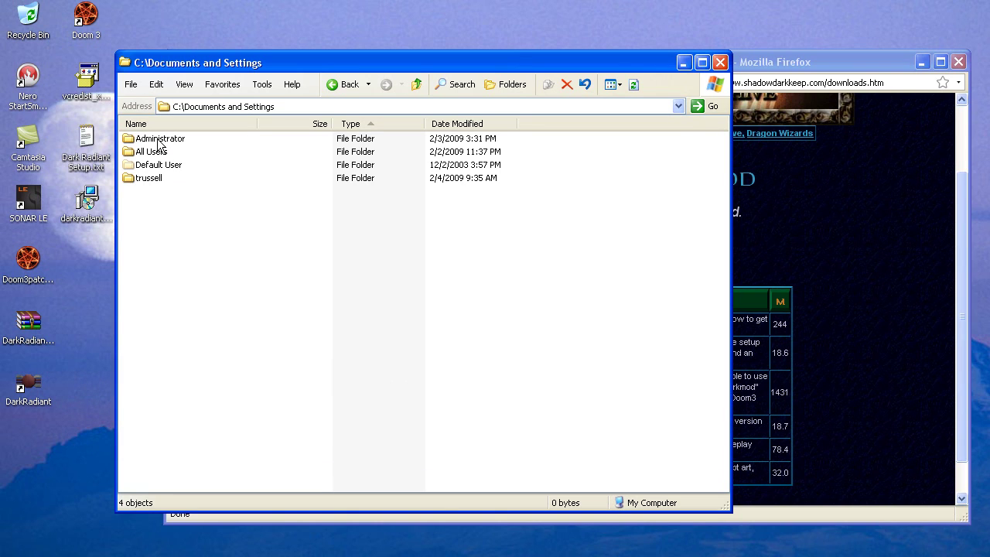
double_click(159, 140)
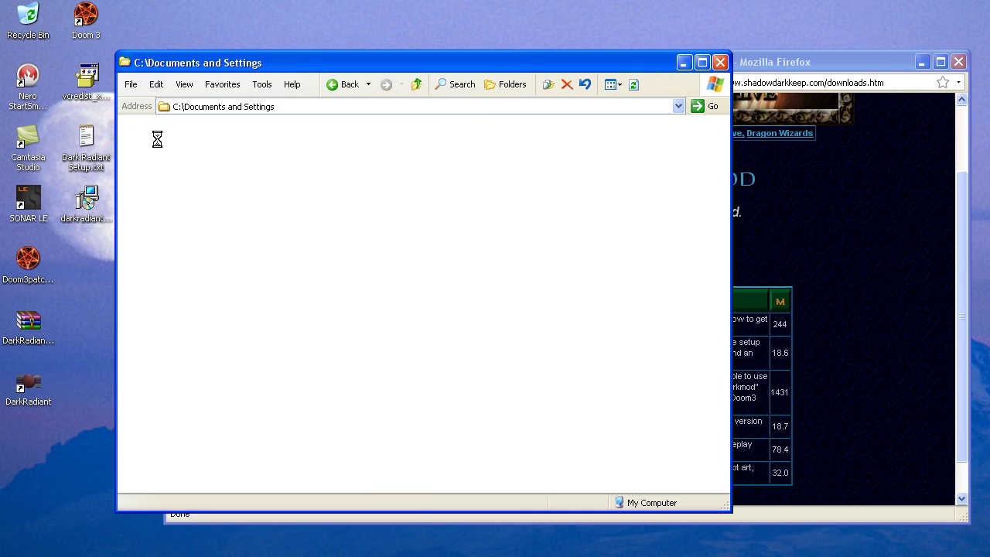
Open C:\Documents and Settings\Administrator\Application Data to list its 14 folders
double_click(162, 152)
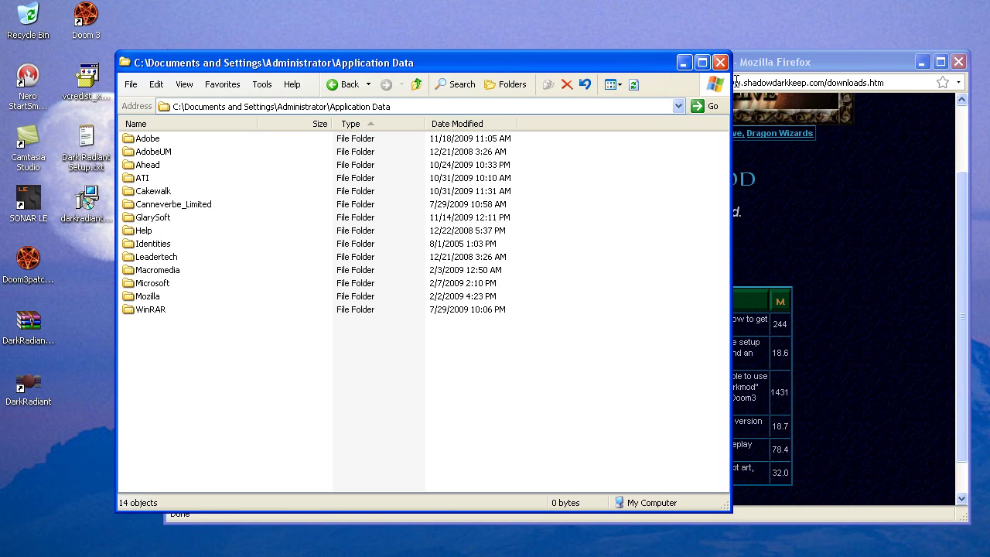
Minimize the Explorer window and launch DarkRadiant from its desktop shortcut
click(683, 62)
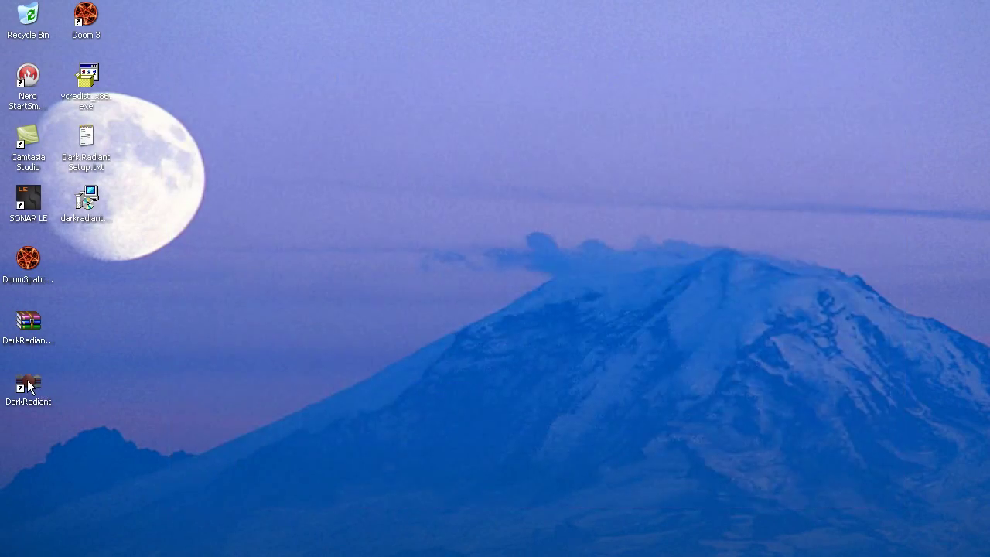
double_click(27, 381)
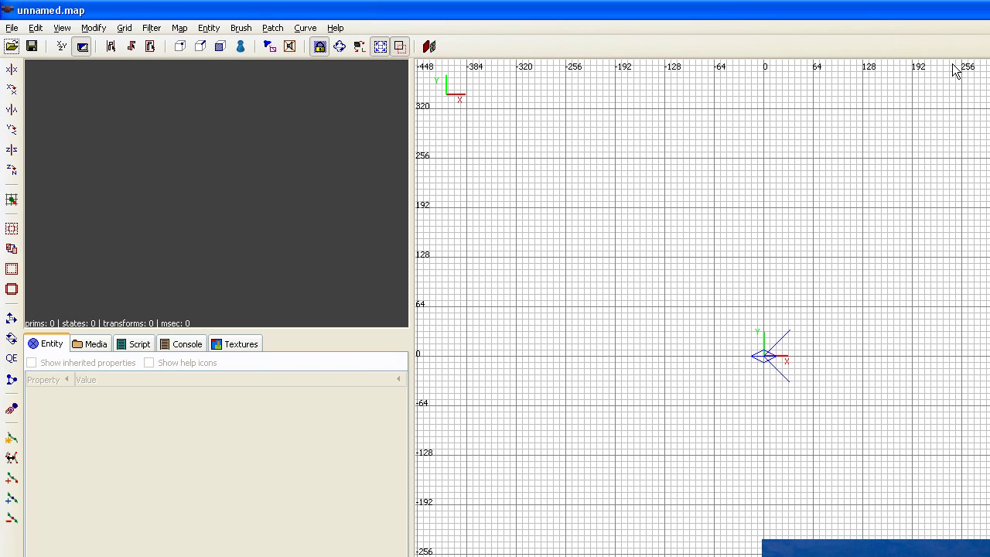
Resize the editor window to nearly full screen and widen the 2D grid view
click(986, 9)
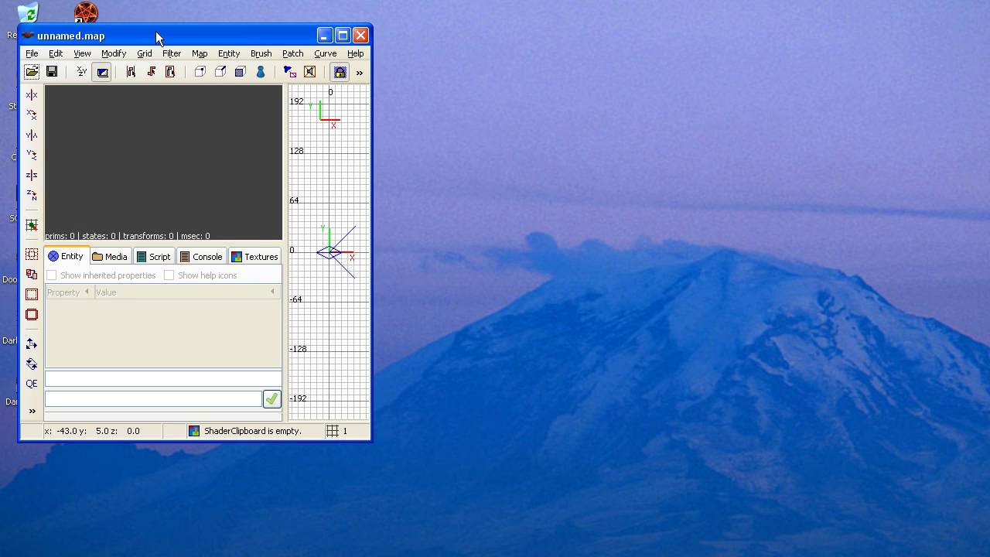
drag(158, 39, 148, 21)
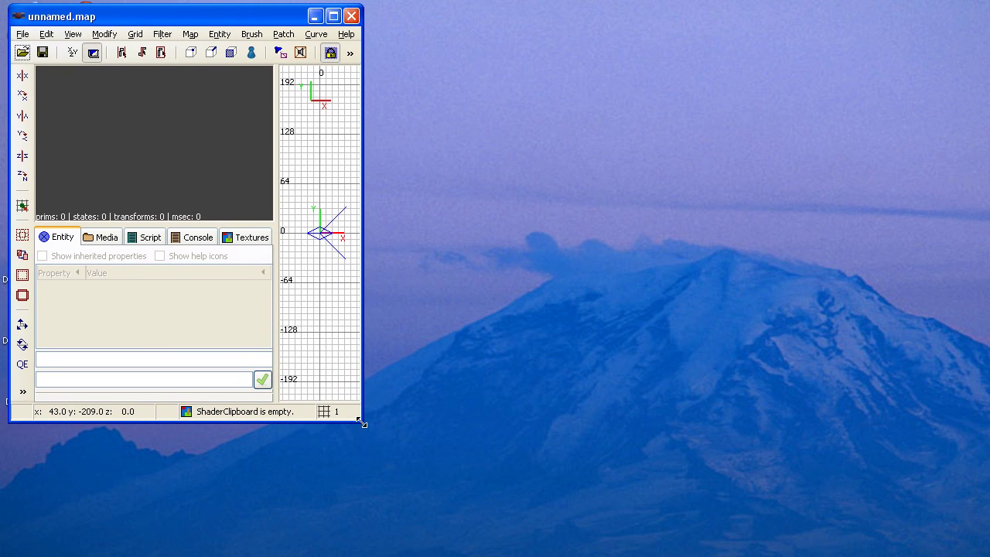
drag(363, 422, 976, 546)
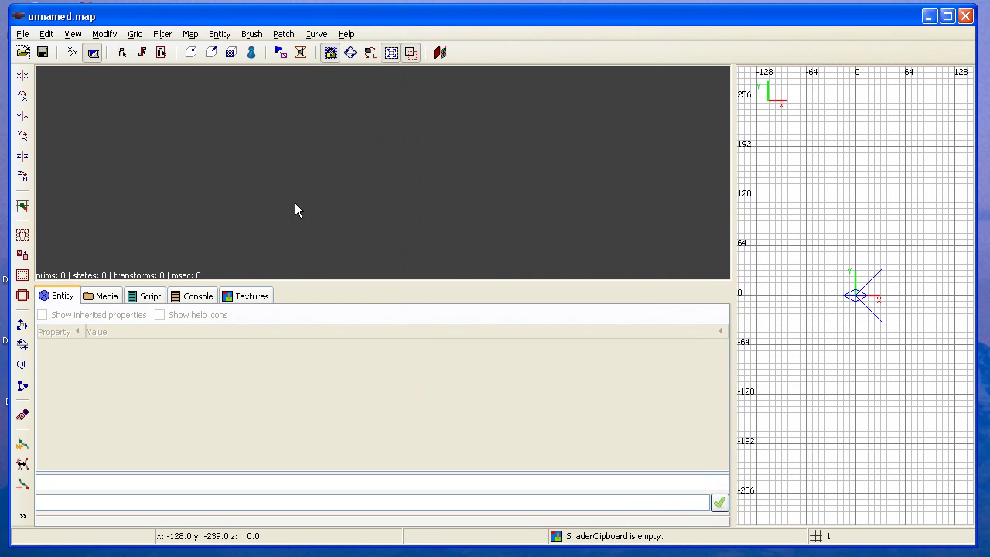
drag(733, 255, 209, 243)
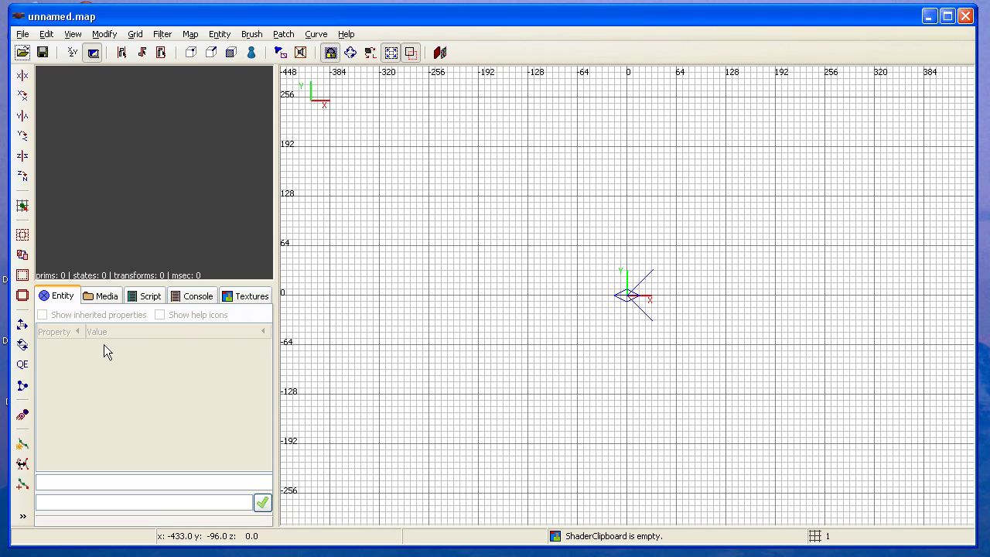
Look through the Media, Script, Textures and Console panels, ending on the Media texture tree
click(111, 297)
click(151, 297)
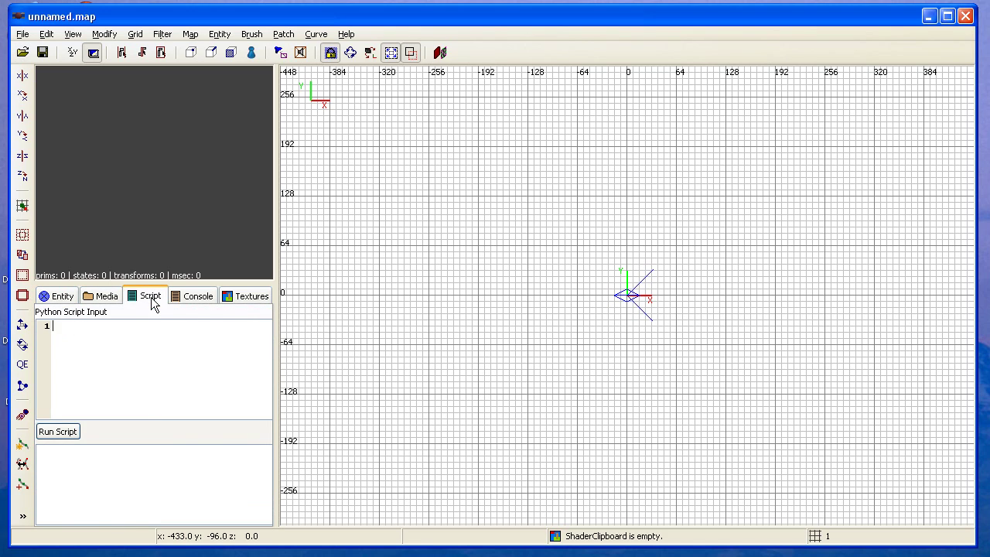
click(112, 298)
click(226, 298)
click(197, 298)
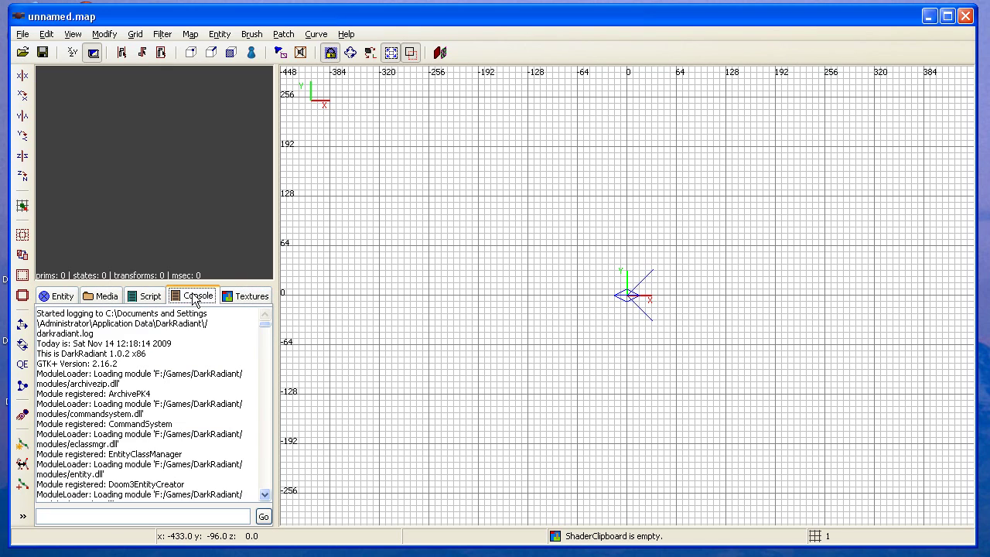
click(110, 297)
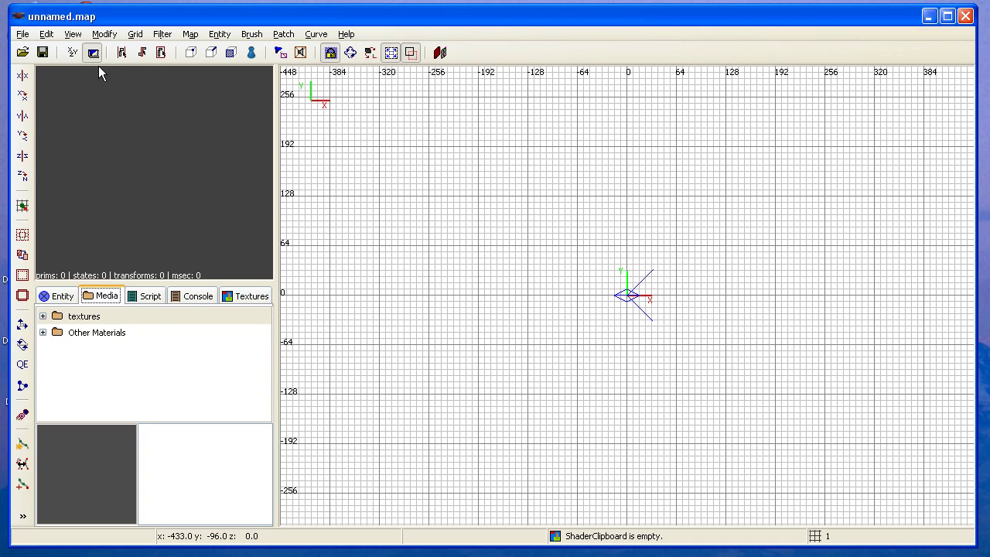
click(22, 35)
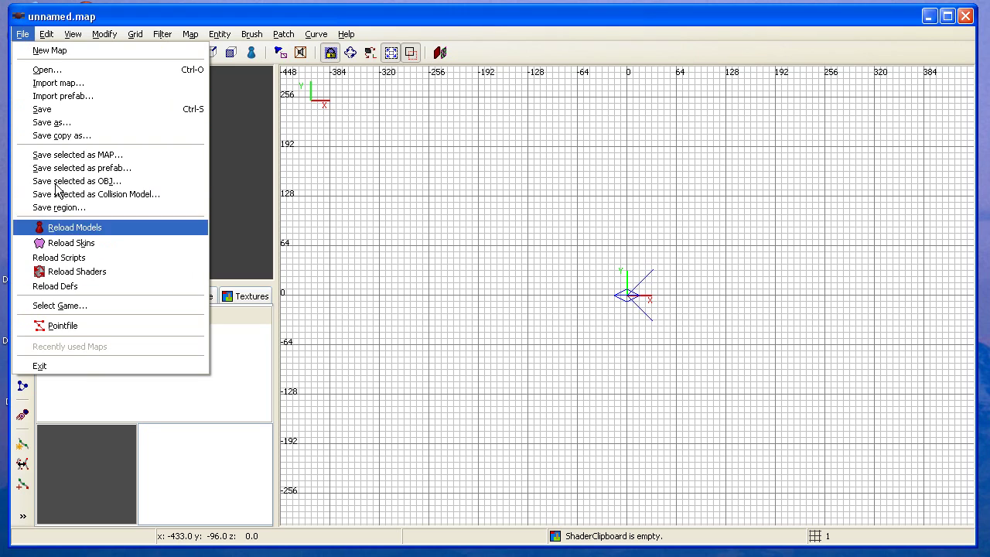
Review the Game Settings (Doom 3, F:/Games/Doom3/, mod darkmod) and accept them unchanged
click(65, 308)
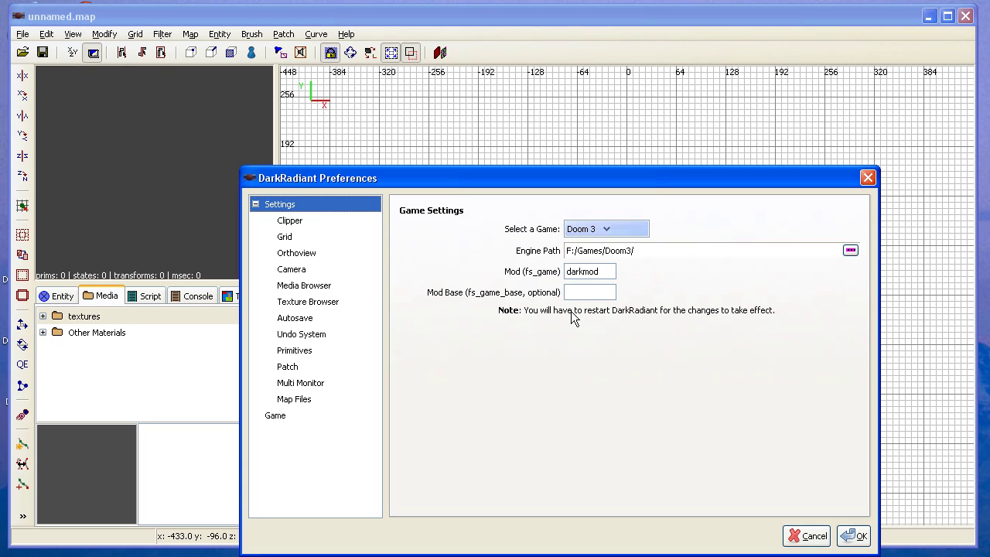
click(855, 537)
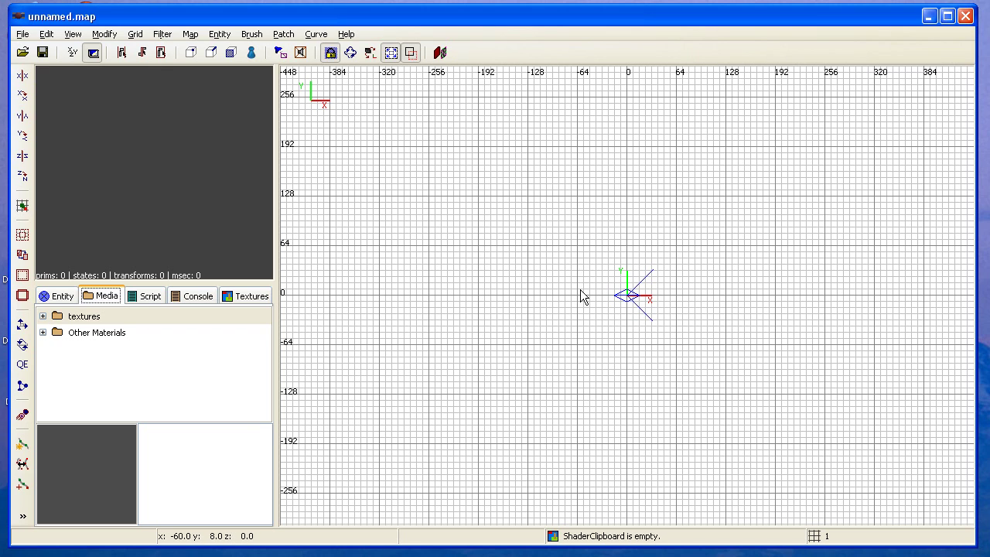
Close DarkRadiant and bin its installer, Dark Radiant Setup.txt and DarkRadiant1.0.2.zip
click(967, 17)
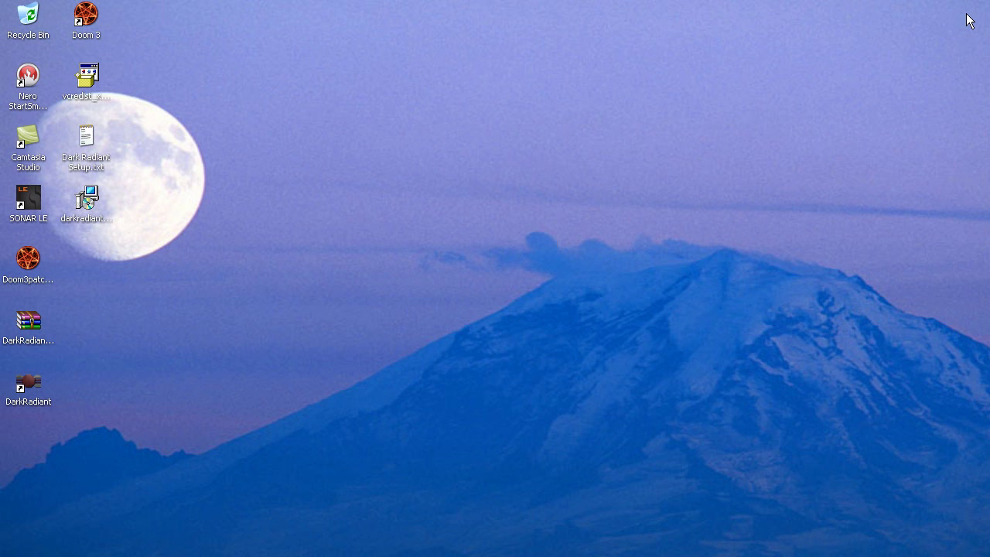
click(90, 200)
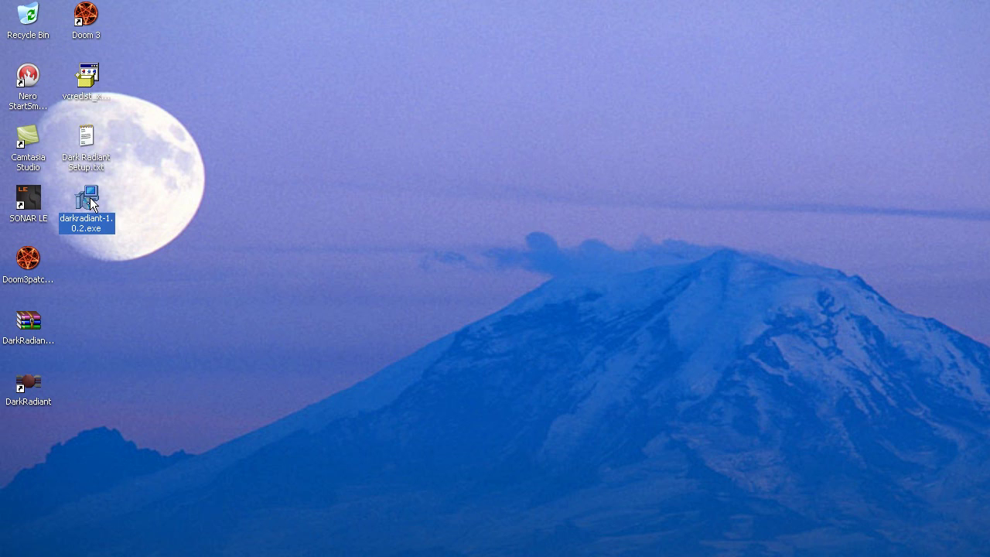
drag(89, 199, 28, 16)
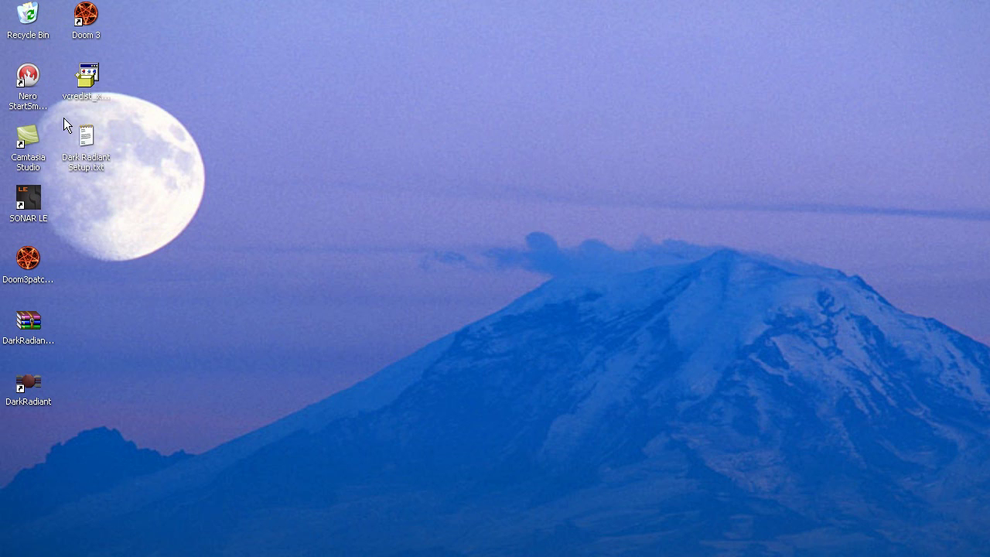
drag(86, 141, 27, 17)
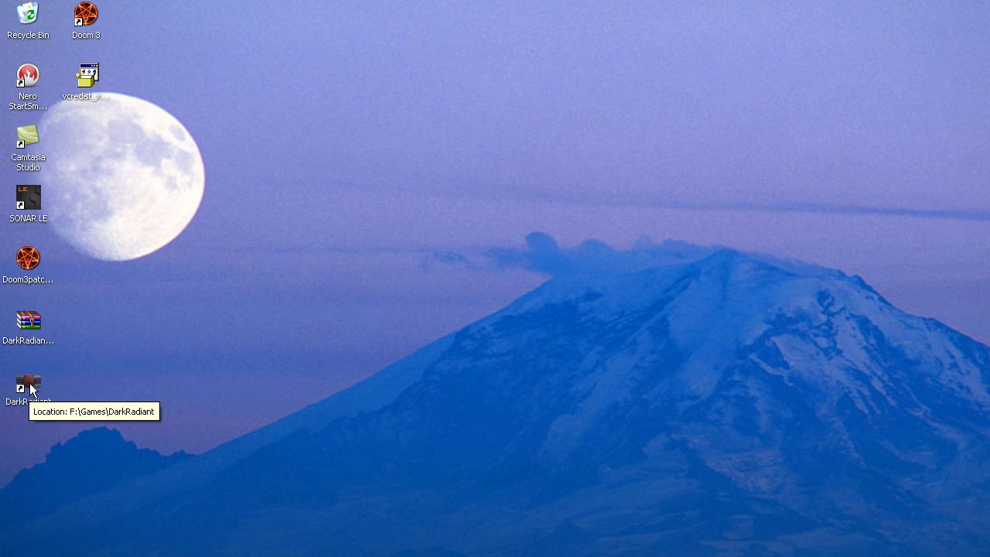
click(29, 325)
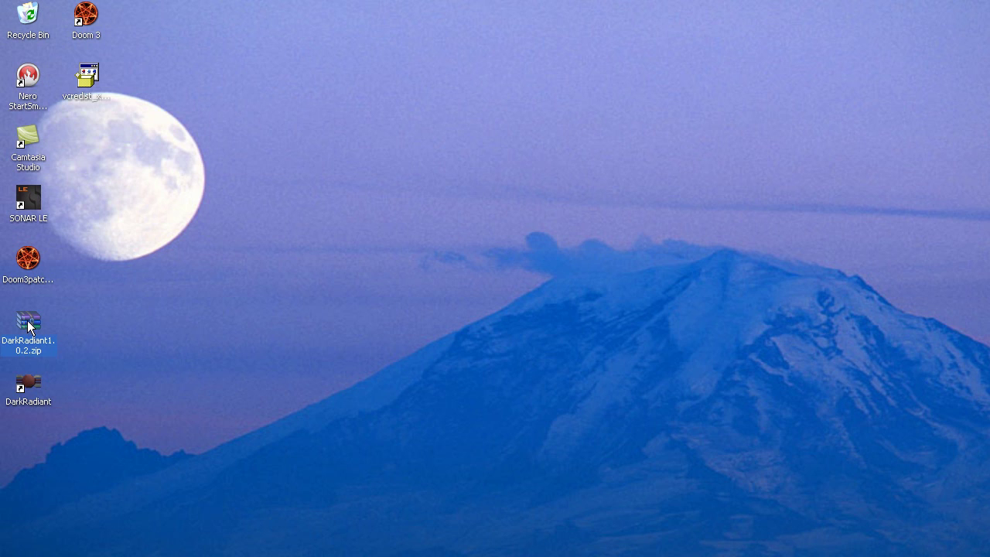
drag(28, 324, 28, 19)
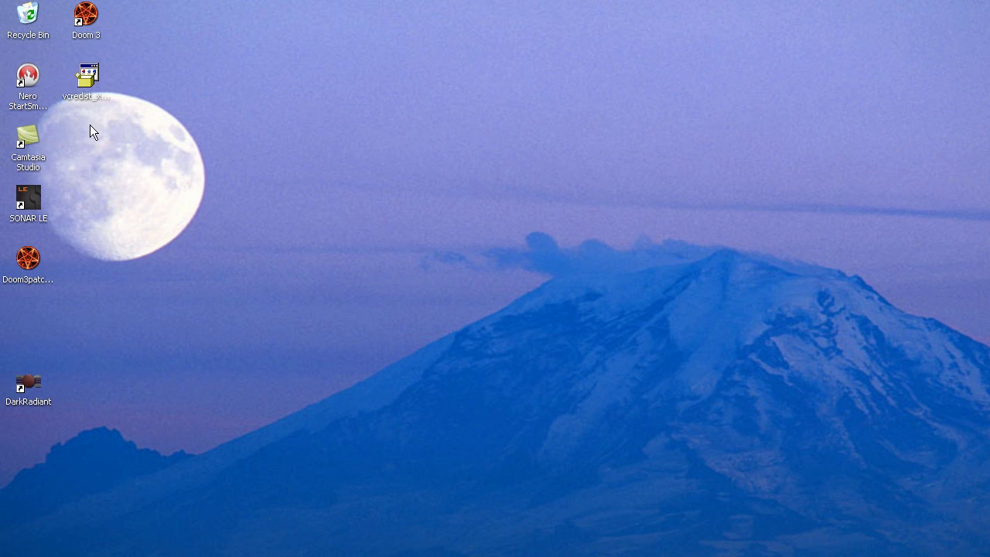
Move the vcredist icon down and place the DarkRadiant shortcut beside Doom 3
drag(89, 83, 33, 315)
drag(28, 381, 83, 72)
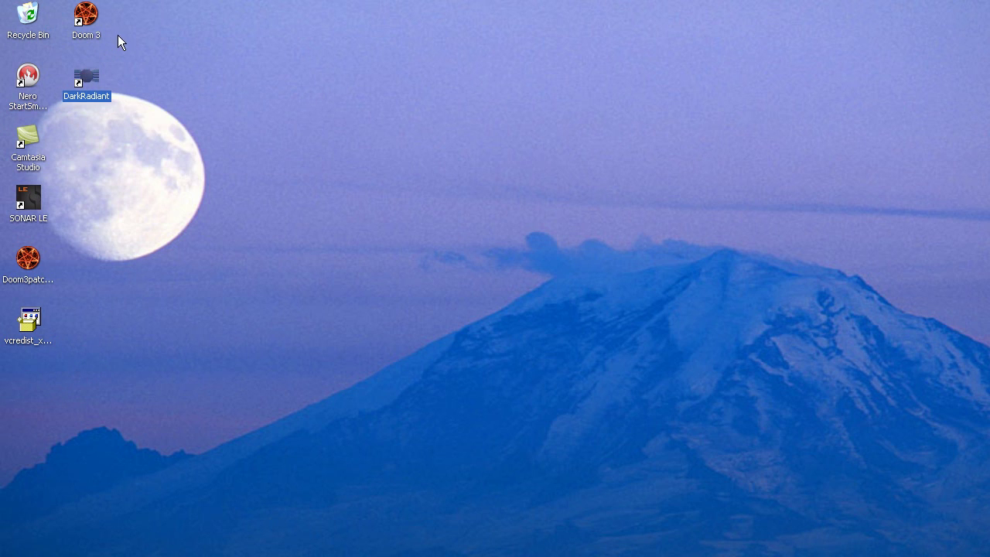
click(81, 344)
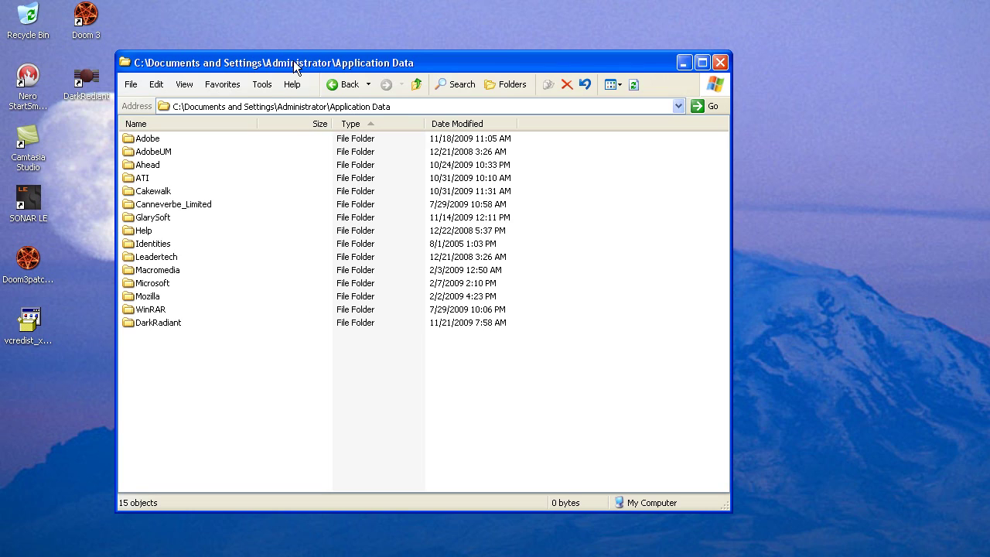
Refresh Application Data and inspect the contents of the DarkRadiant settings folder
drag(293, 60, 287, 71)
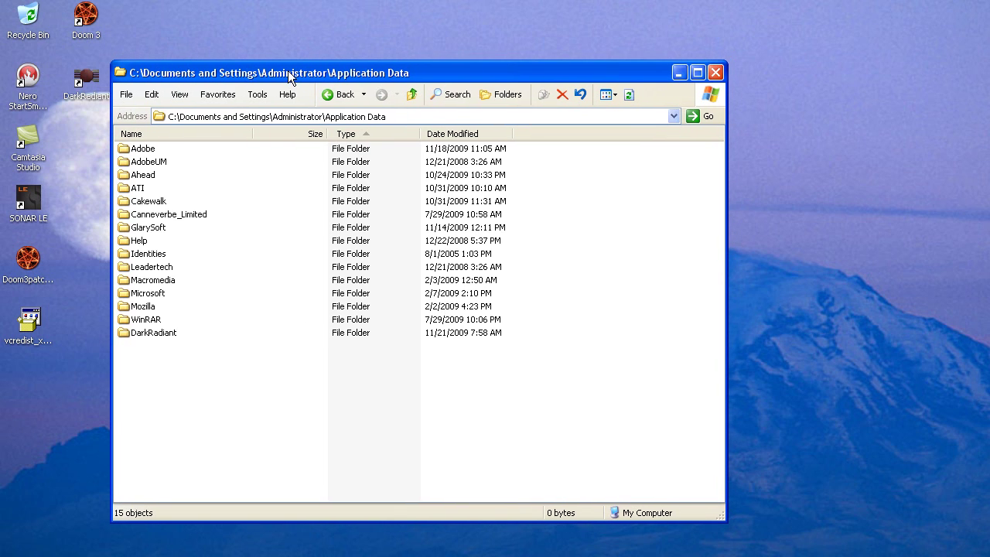
click(629, 94)
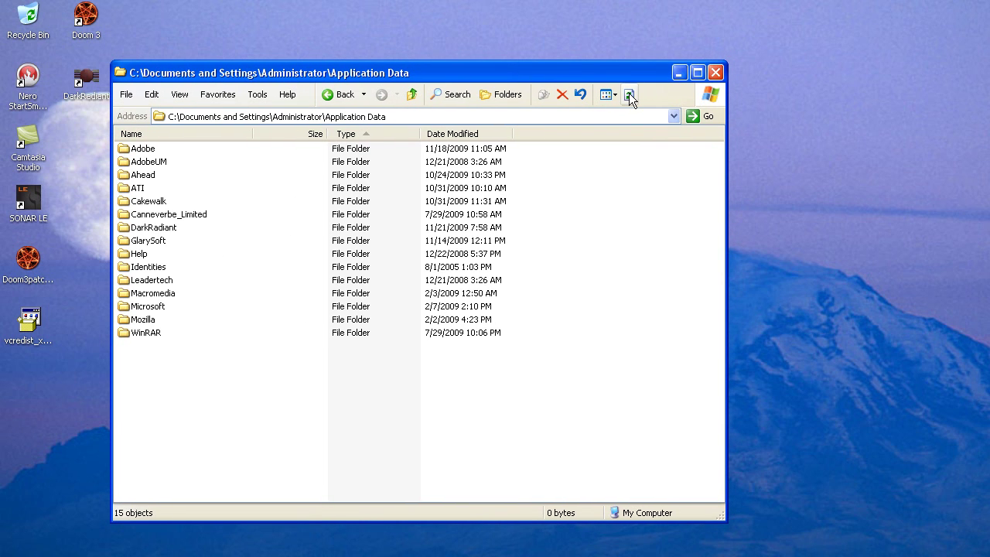
double_click(154, 228)
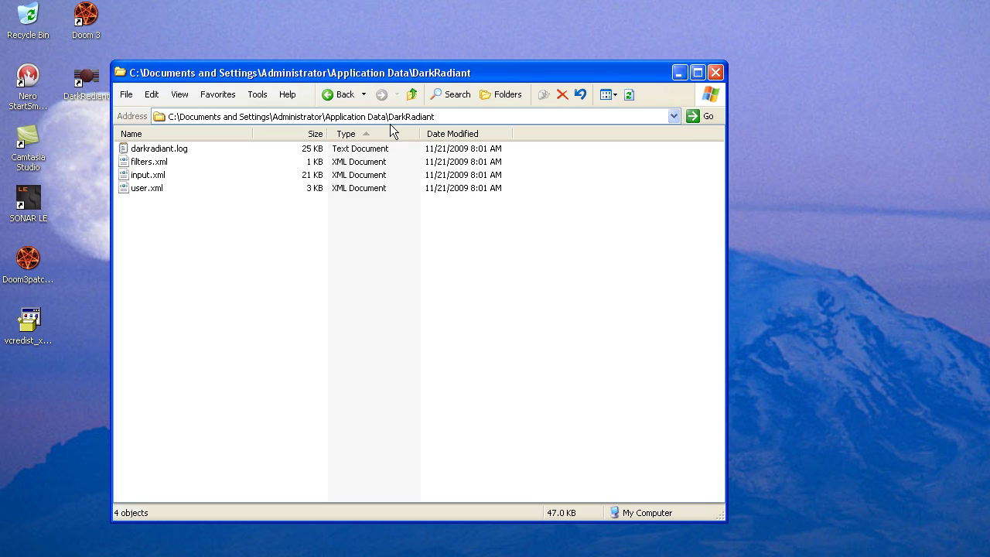
click(338, 95)
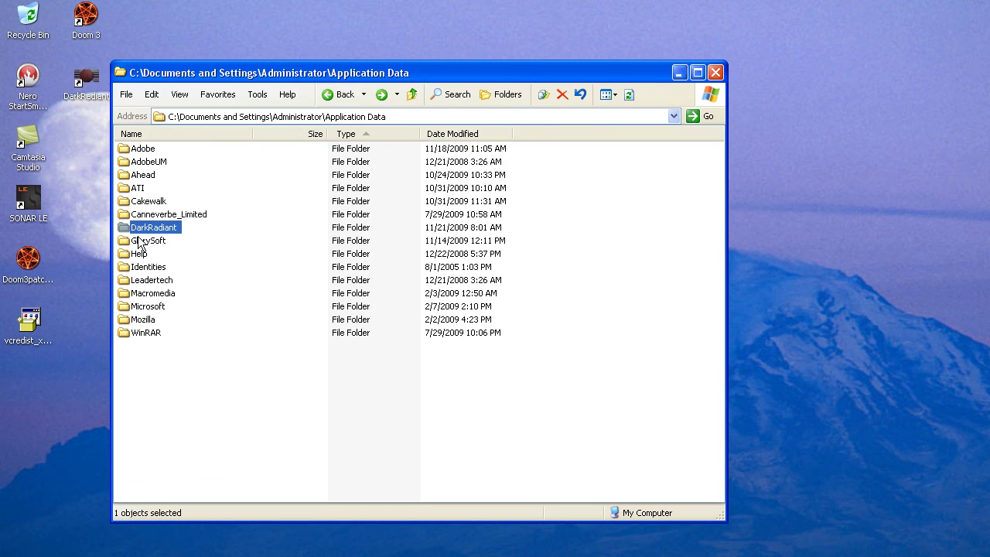
Delete the DarkRadiant folder, confirming the deletion, and close the Explorer window
right_click(147, 228)
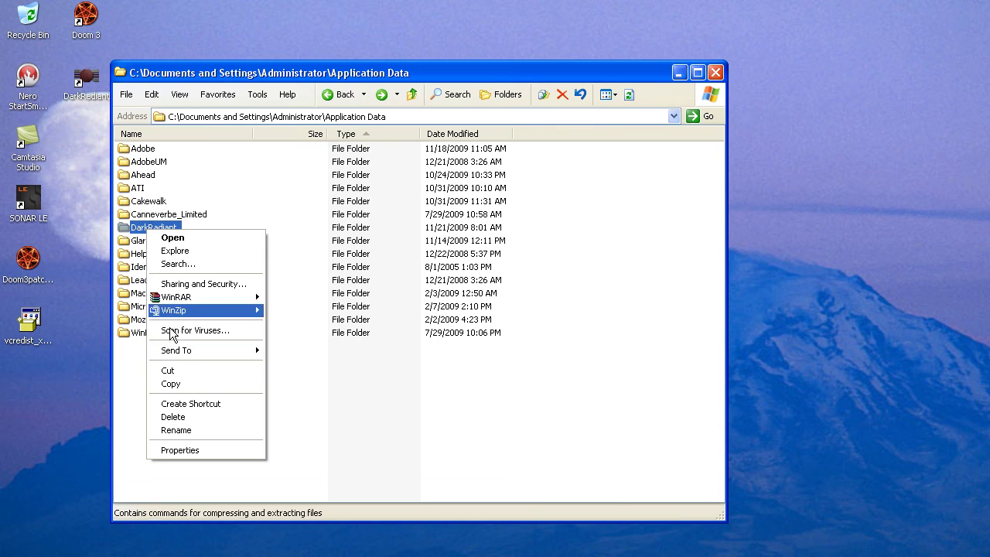
click(173, 418)
click(598, 375)
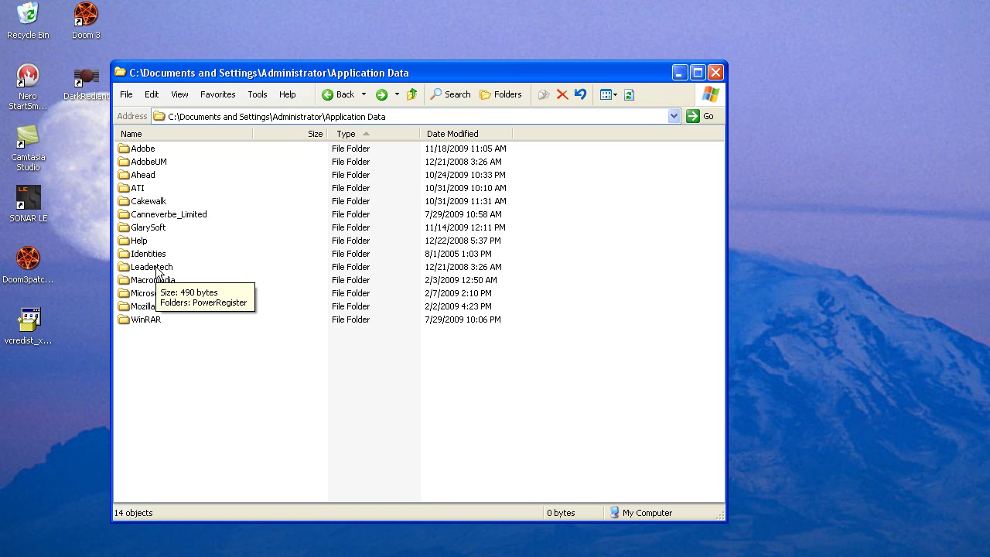
click(715, 72)
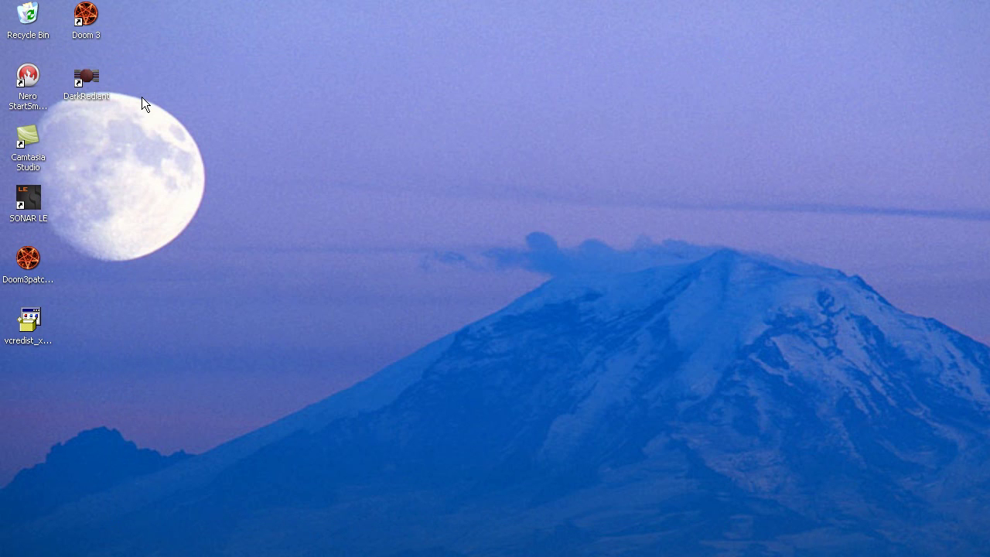